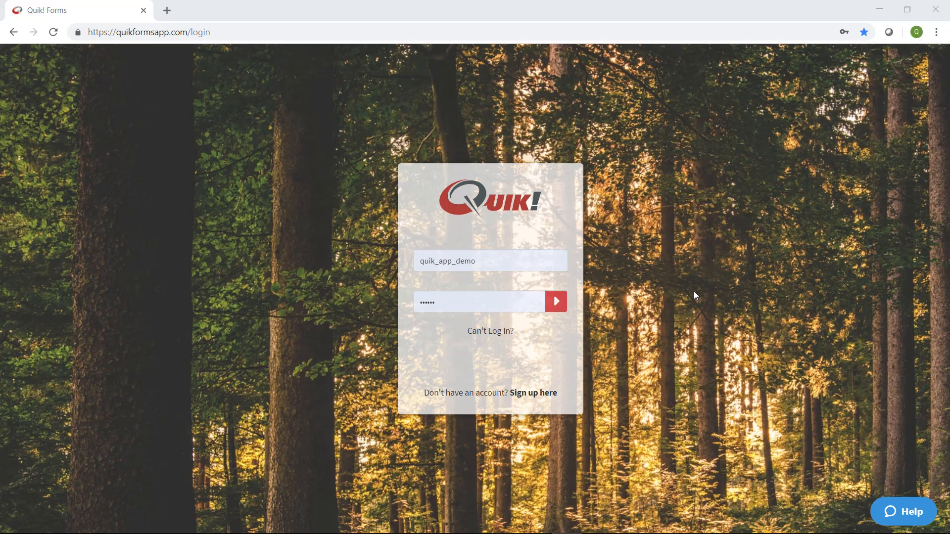
Sign in to Quik! Forms and go to the account Settings page.
{"action": "left_click", "coordinate": [218, 32]}
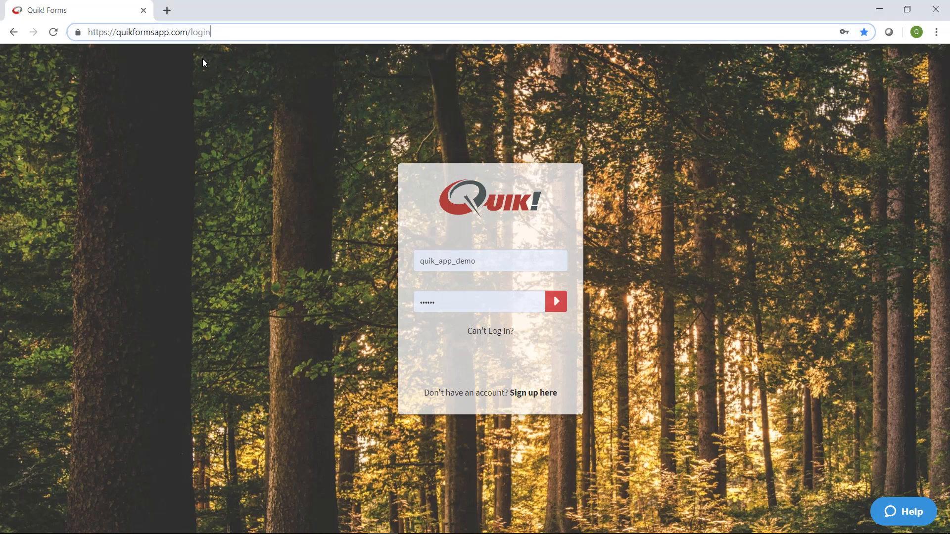
{"action": "key", "text": "ctrl+a"}
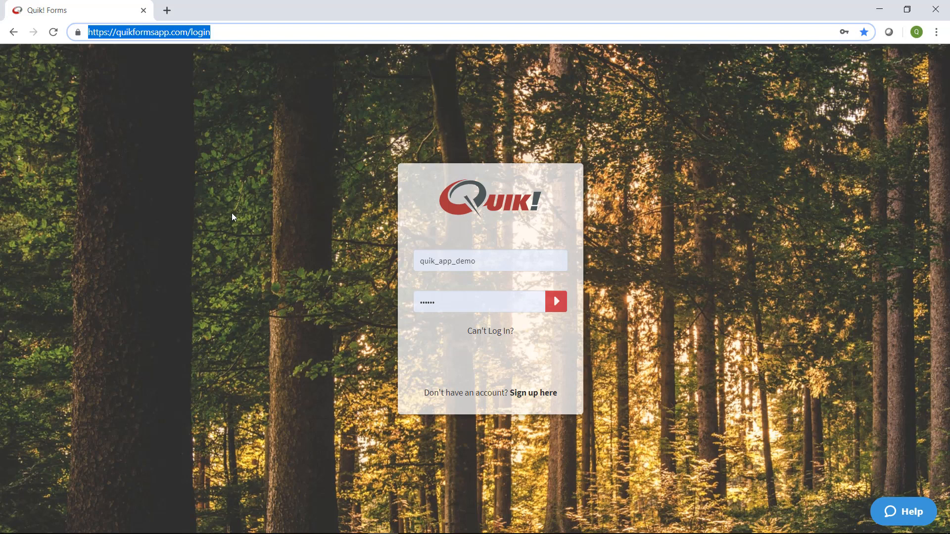
{"action": "left_click", "coordinate": [230, 196]}
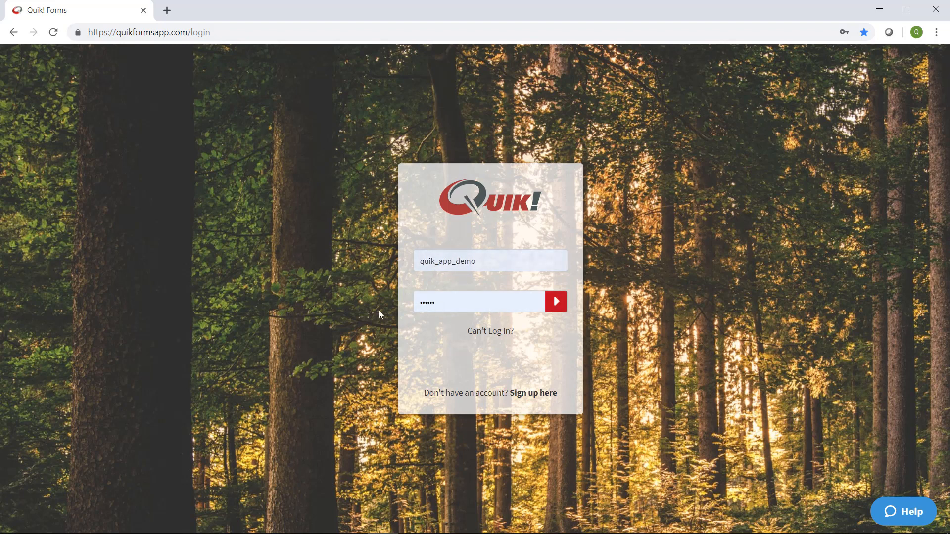
{"action": "left_click", "coordinate": [557, 302]}
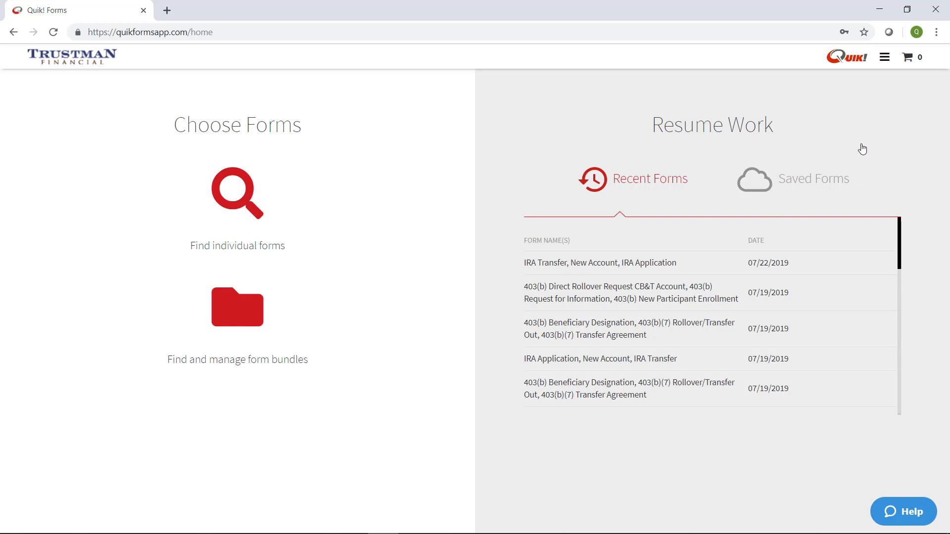
{"action": "left_click", "coordinate": [884, 58]}
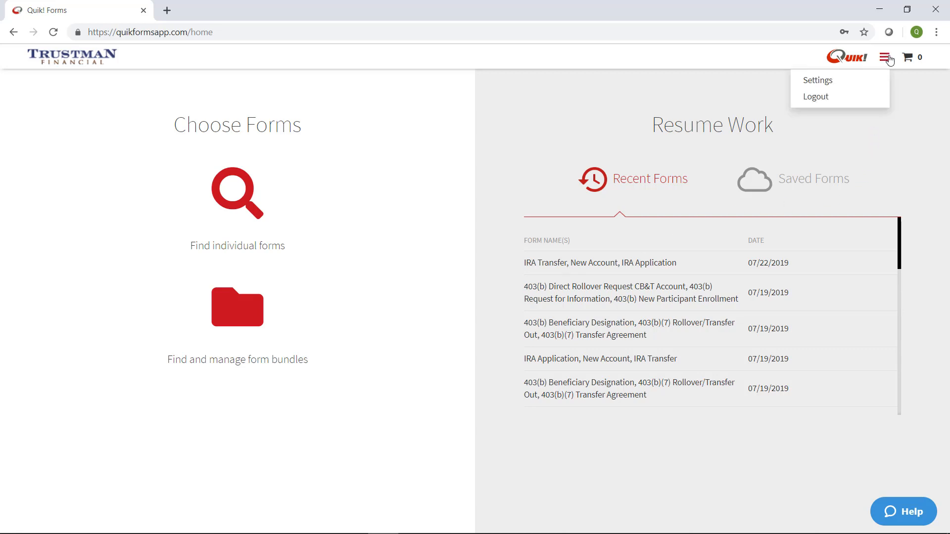
{"action": "left_click", "coordinate": [825, 81]}
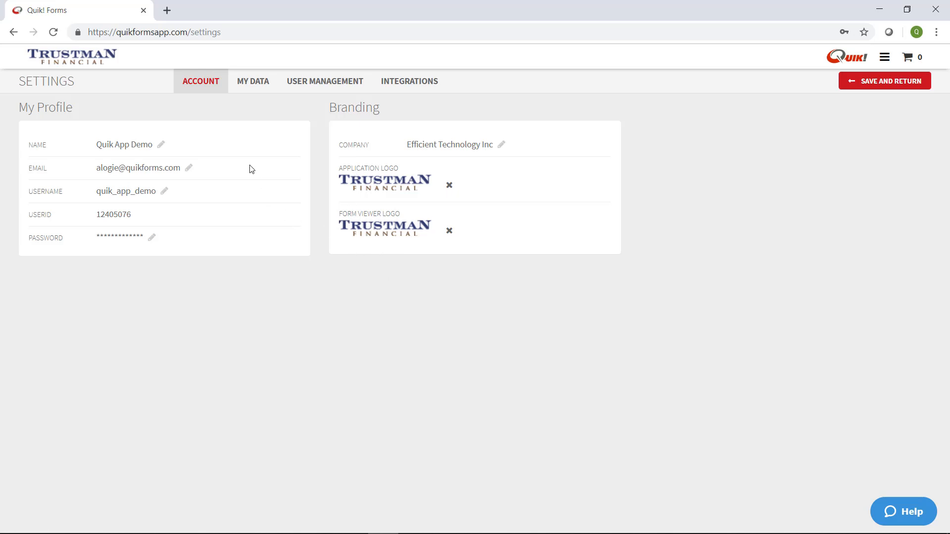
In My Data, start a new advisor record, browse its tabs, then discard it unsaved.
{"action": "left_click", "coordinate": [253, 81]}
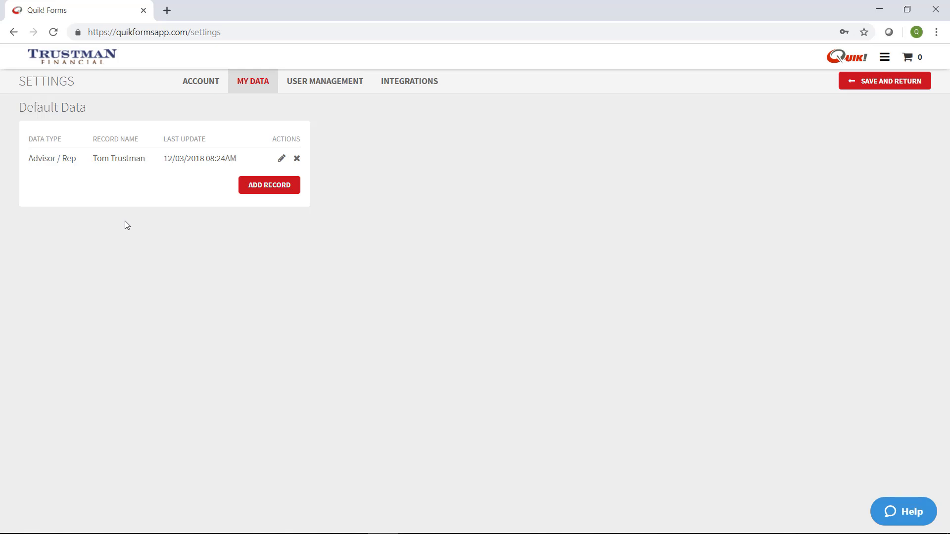
{"action": "left_click", "coordinate": [269, 187]}
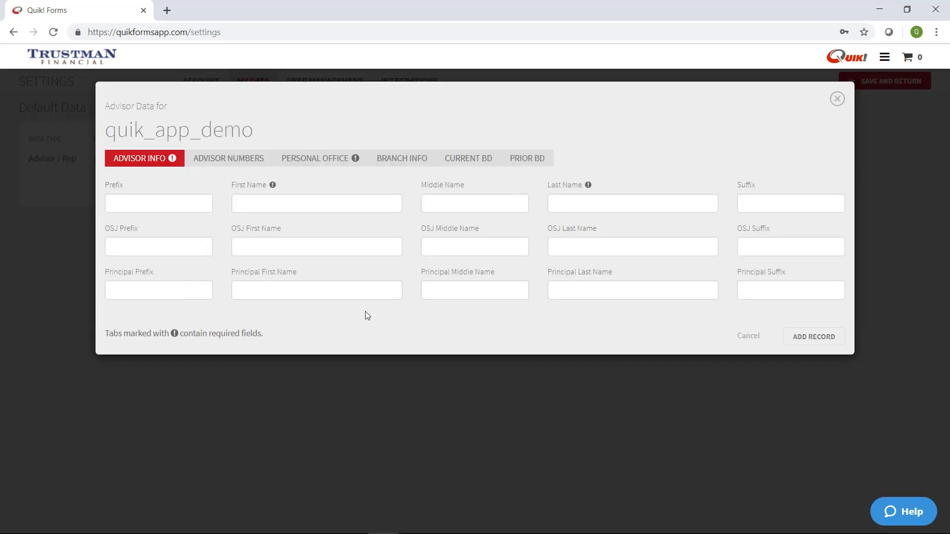
{"action": "left_click", "coordinate": [256, 164]}
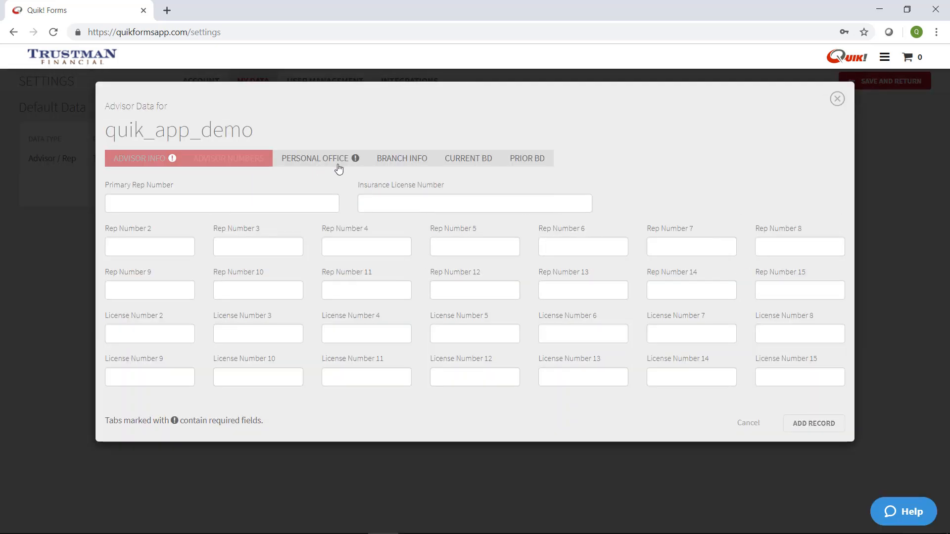
{"action": "left_click", "coordinate": [339, 164]}
{"action": "left_click", "coordinate": [130, 164]}
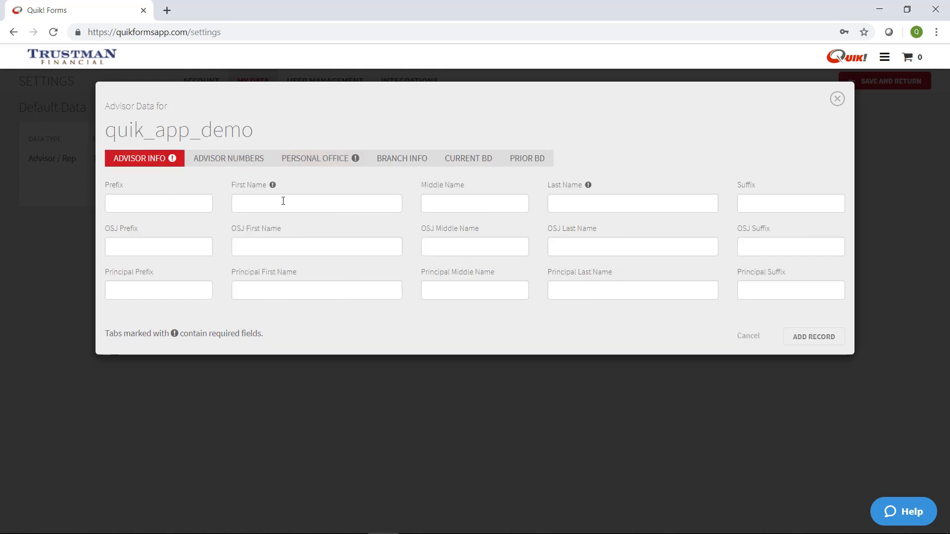
{"action": "left_click", "coordinate": [335, 164]}
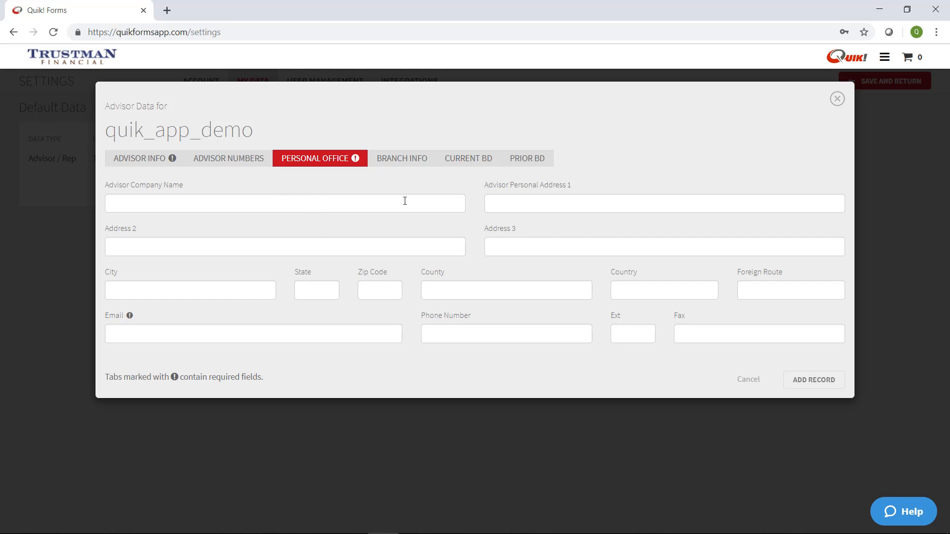
{"action": "left_click", "coordinate": [749, 379]}
{"action": "left_click", "coordinate": [452, 276]}
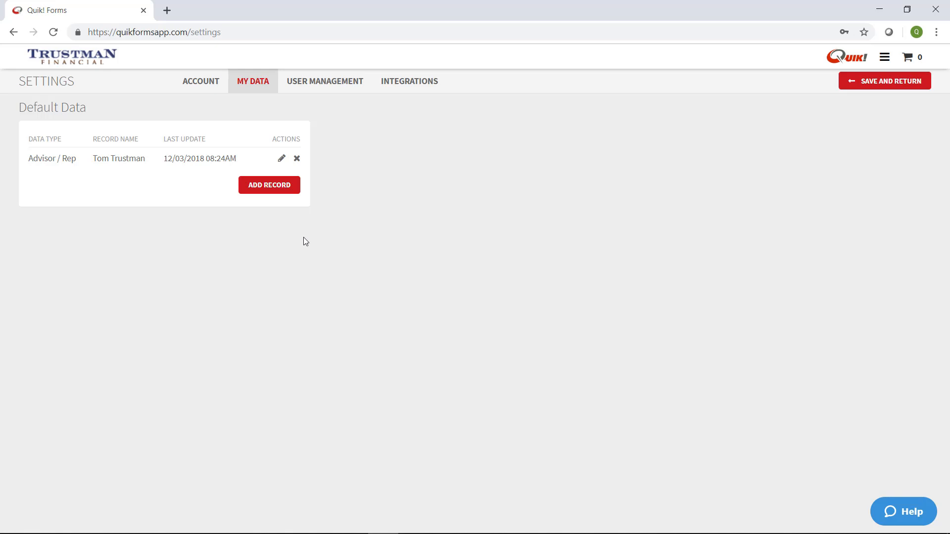
View User Management, then Integrations with the Redtail CRM, DocuSign and SIGNiX connections.
{"action": "left_click", "coordinate": [330, 85]}
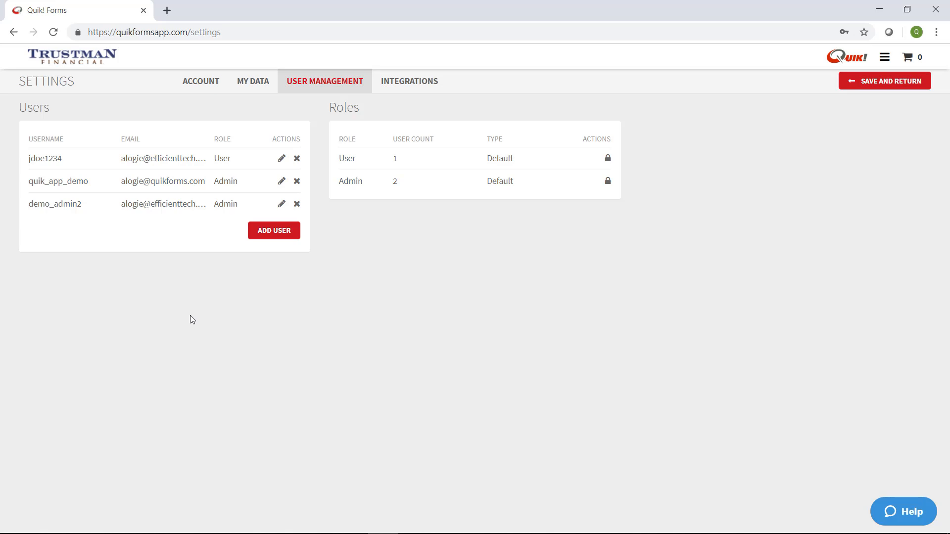
{"action": "left_click", "coordinate": [415, 85]}
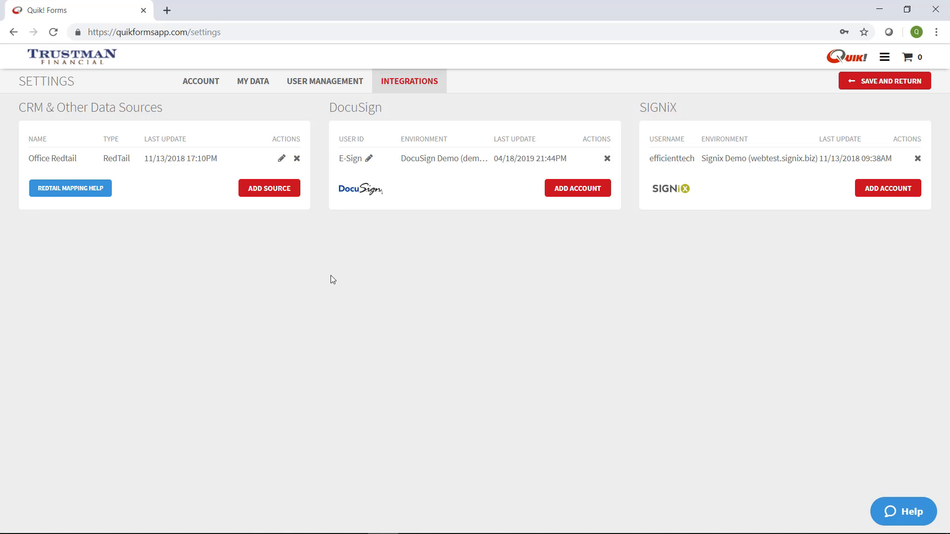
{"action": "left_click", "coordinate": [286, 194]}
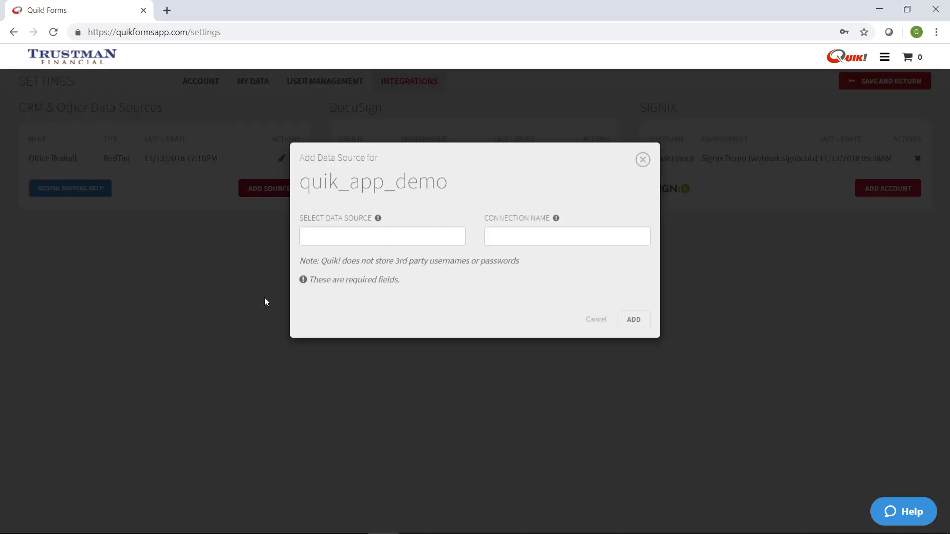
{"action": "left_click", "coordinate": [351, 257]}
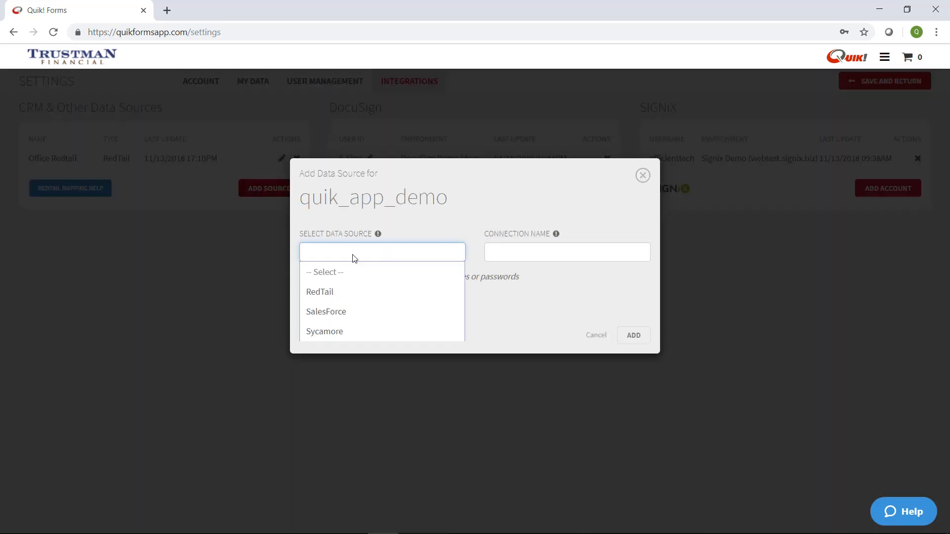
{"action": "left_click", "coordinate": [345, 291]}
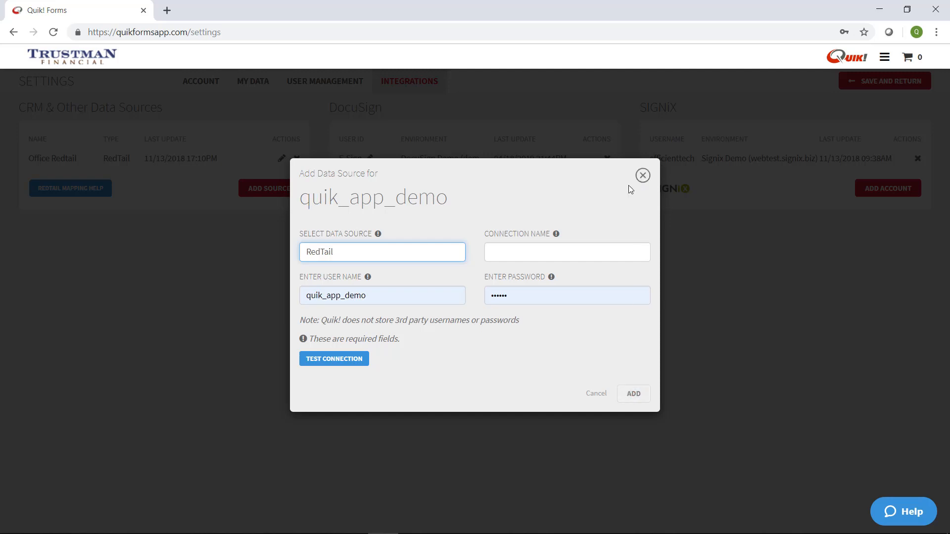
{"action": "left_click", "coordinate": [642, 175]}
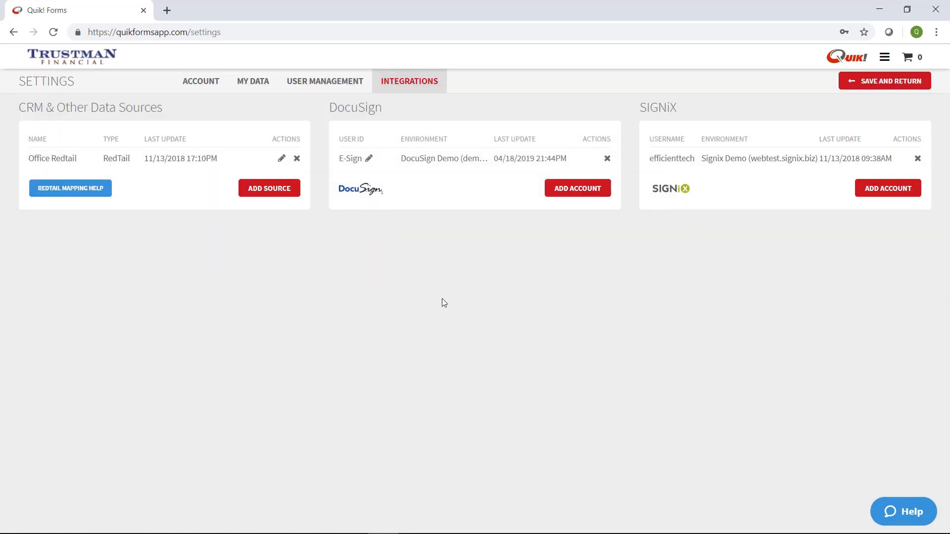
{"action": "left_click", "coordinate": [580, 196]}
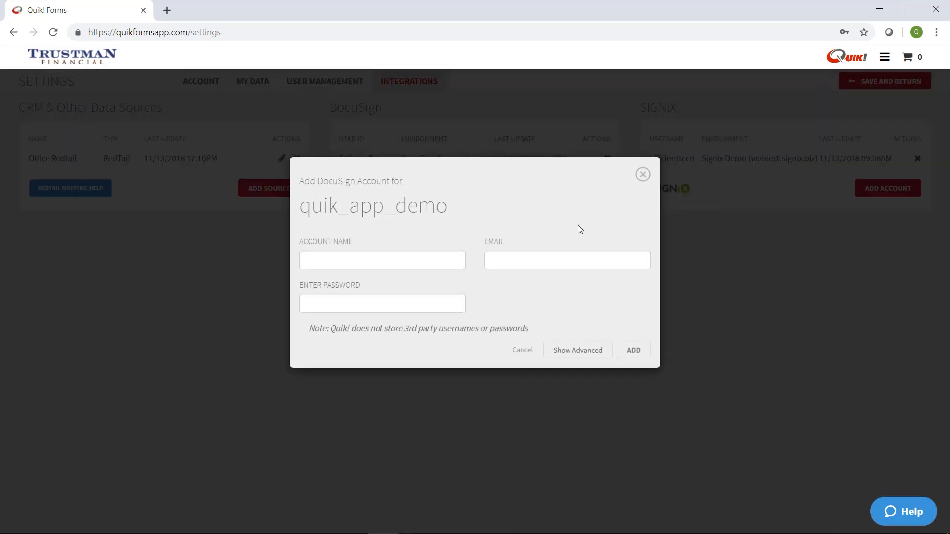
{"action": "left_click", "coordinate": [354, 262]}
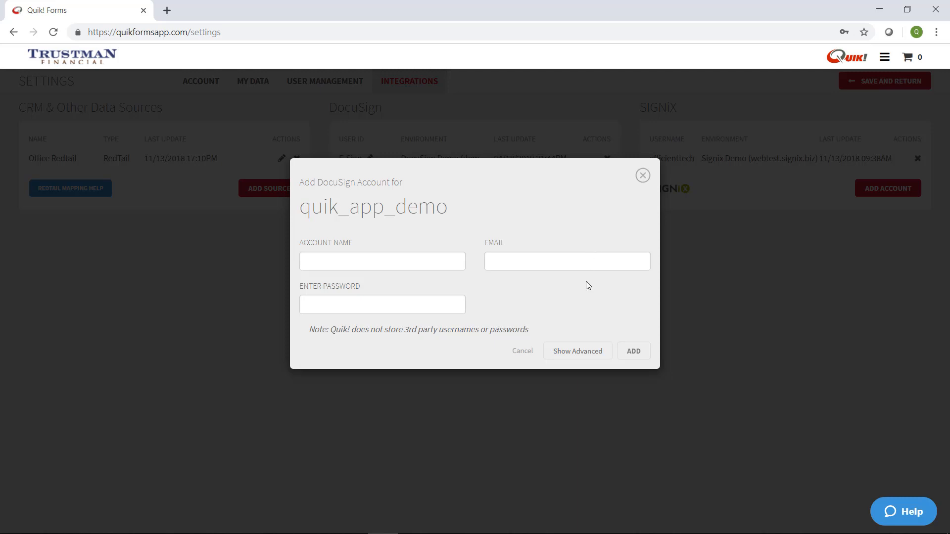
{"action": "left_click", "coordinate": [597, 353]}
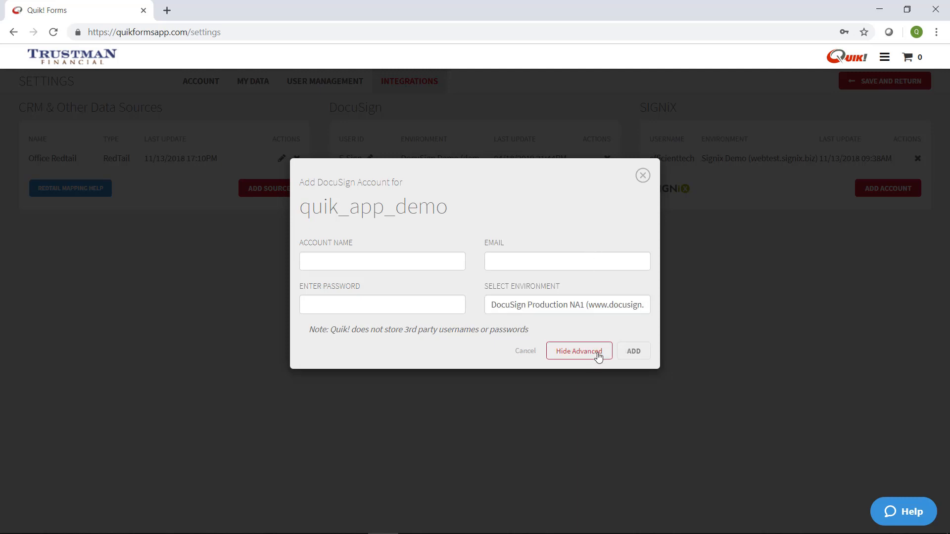
{"action": "left_click", "coordinate": [549, 310]}
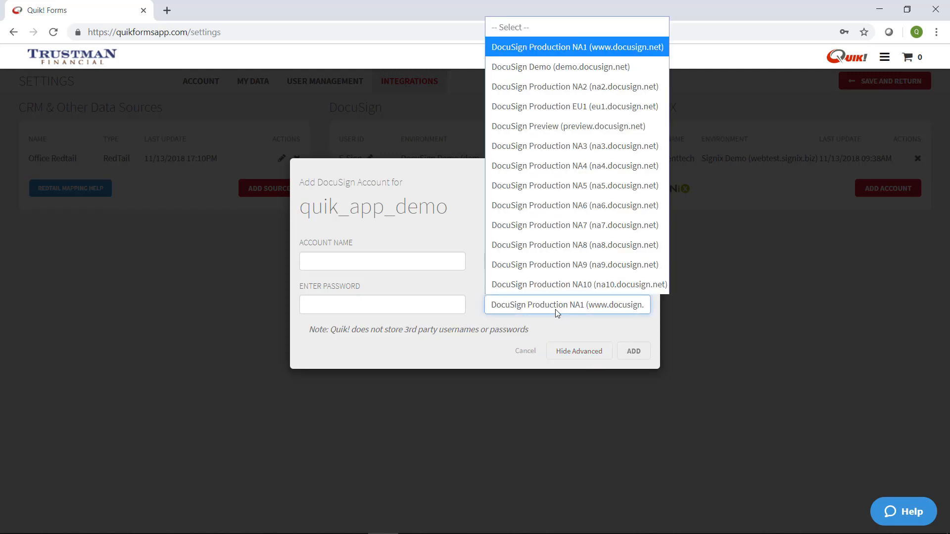
{"action": "left_click", "coordinate": [555, 309]}
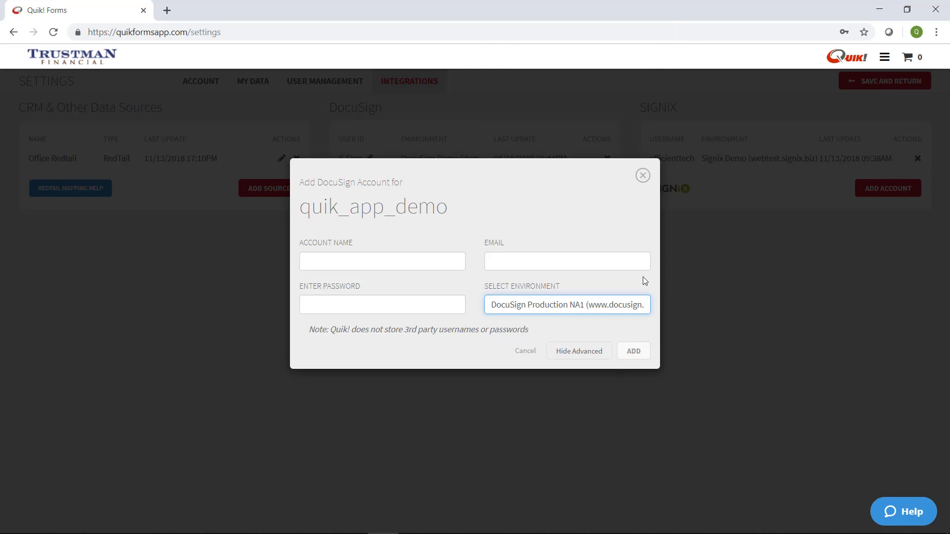
{"action": "left_click", "coordinate": [642, 177]}
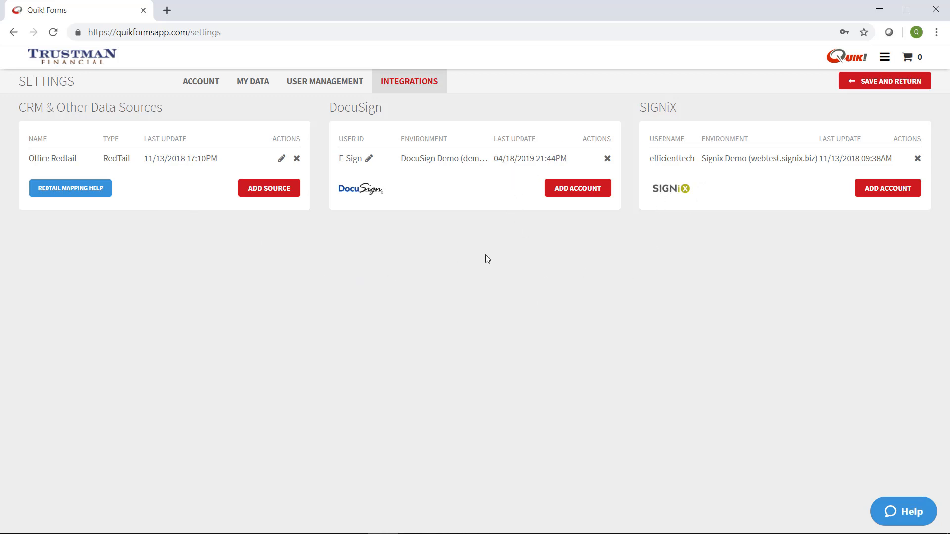
Recheck User Management and Integrations, then save the settings and return home.
{"action": "left_click", "coordinate": [314, 87]}
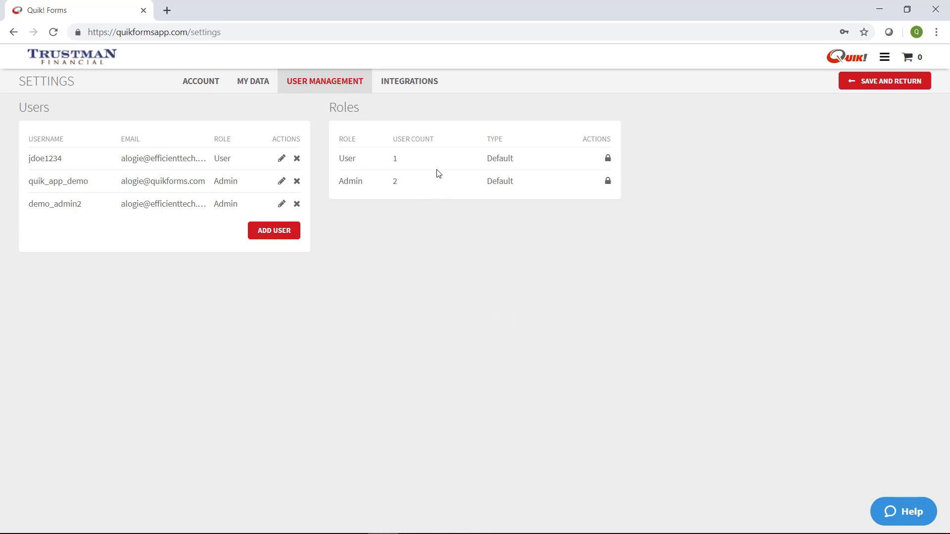
{"action": "left_click", "coordinate": [435, 88]}
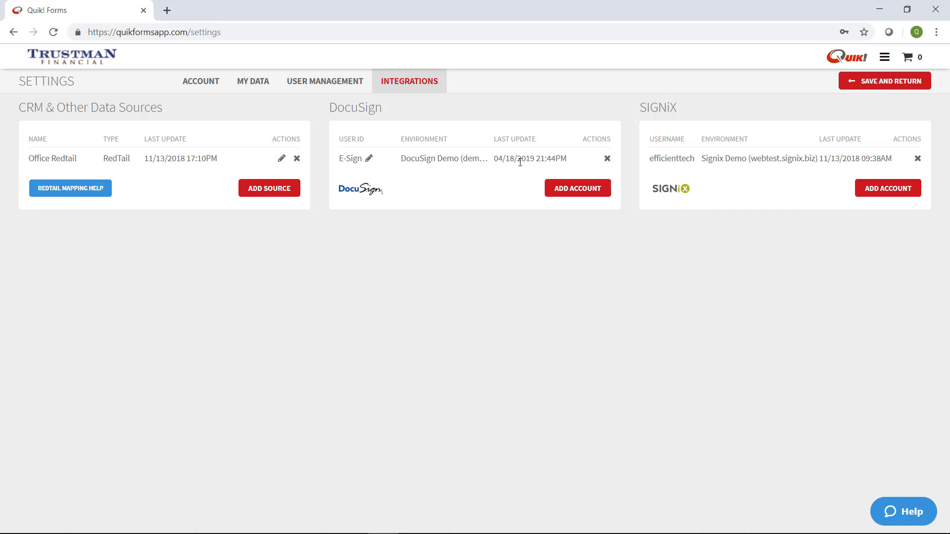
{"action": "left_click", "coordinate": [903, 84]}
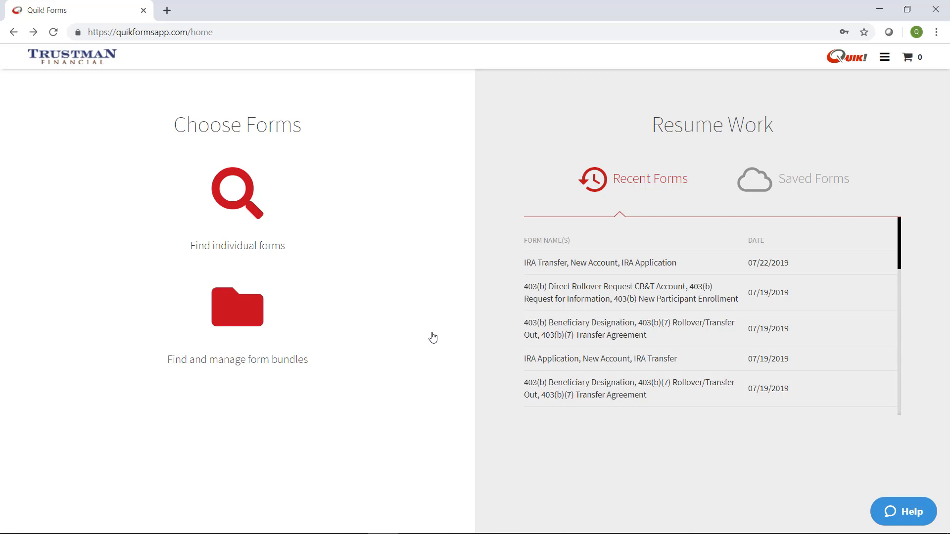
Start a form search and switch it to the Form Bundles tab.
{"action": "left_click", "coordinate": [237, 191]}
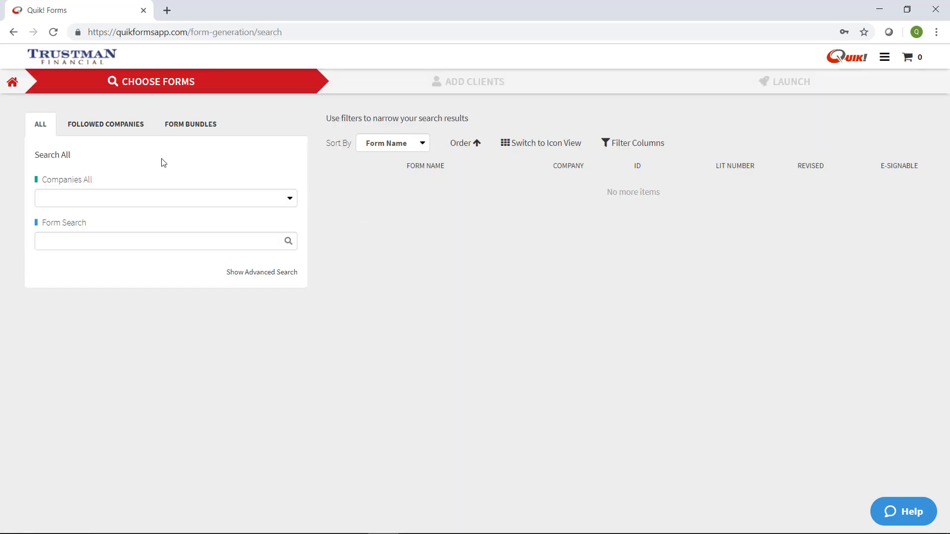
{"action": "left_click", "coordinate": [191, 128]}
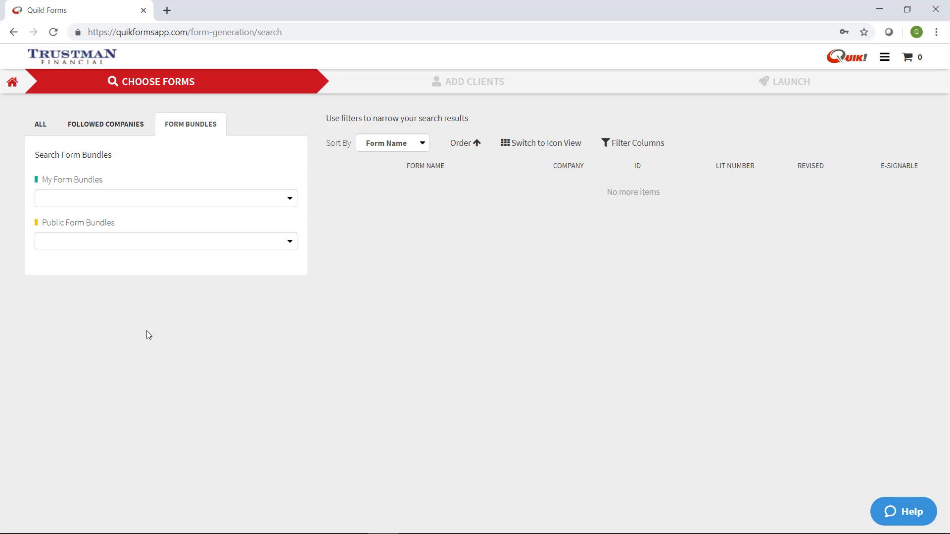
Pick the Trustman IRA Account Opening bundle and confirm its three forms in the cart.
{"action": "left_click", "coordinate": [84, 199]}
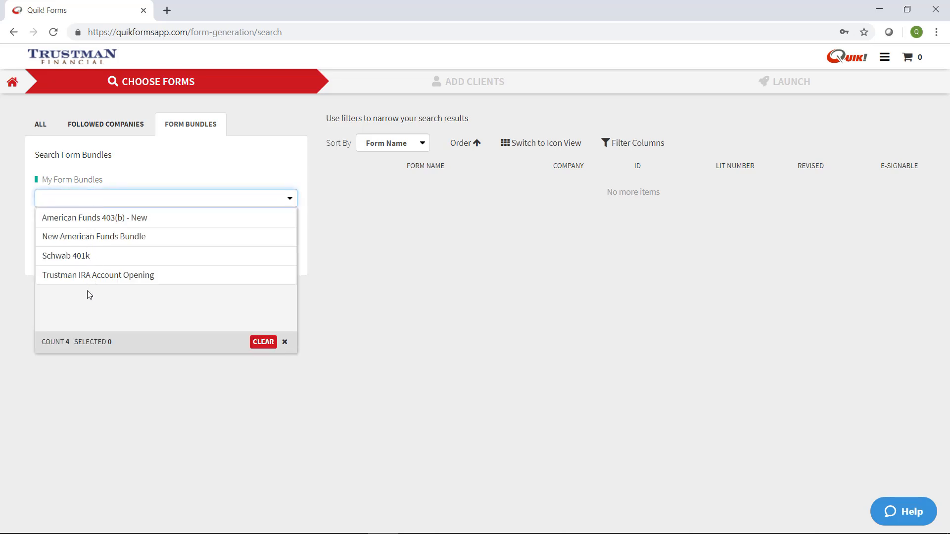
{"action": "left_click", "coordinate": [100, 280]}
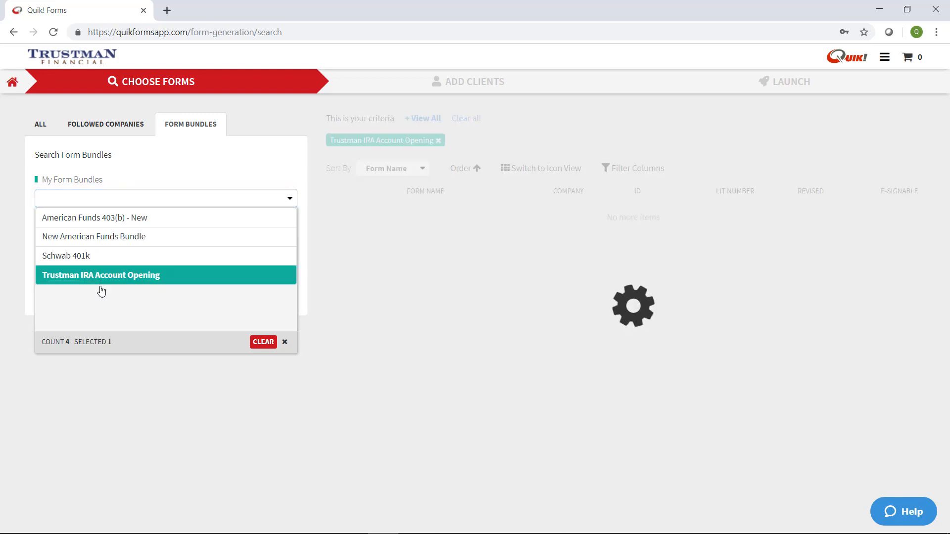
{"action": "left_click", "coordinate": [334, 373]}
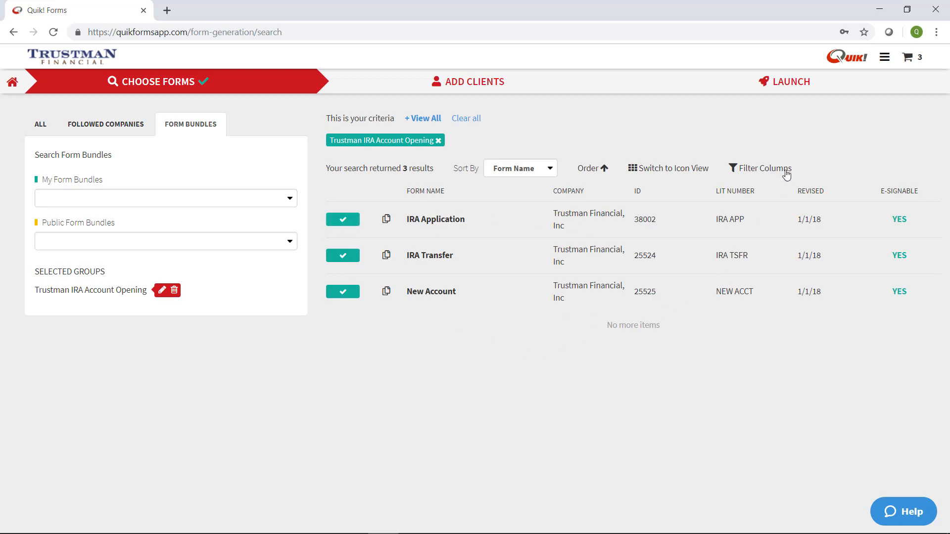
{"action": "left_click", "coordinate": [909, 59]}
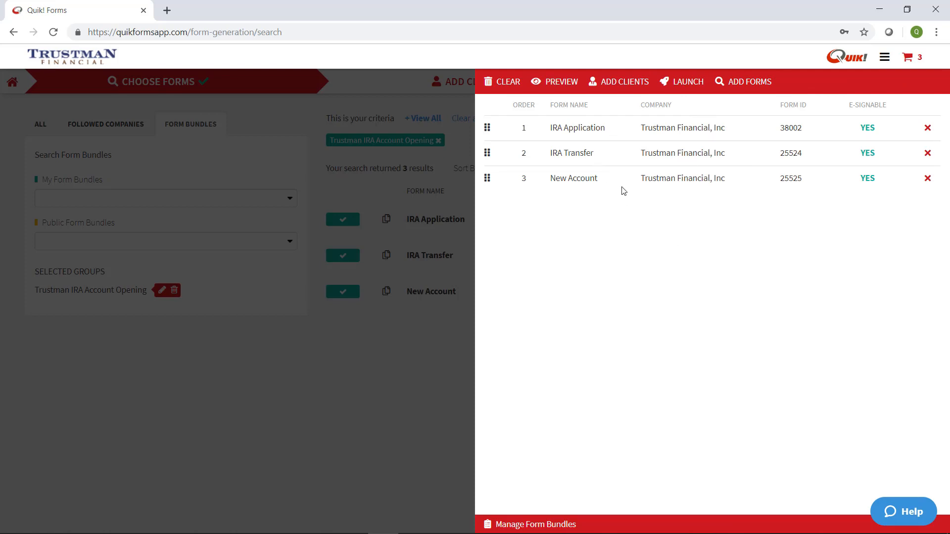
{"action": "left_click", "coordinate": [294, 450]}
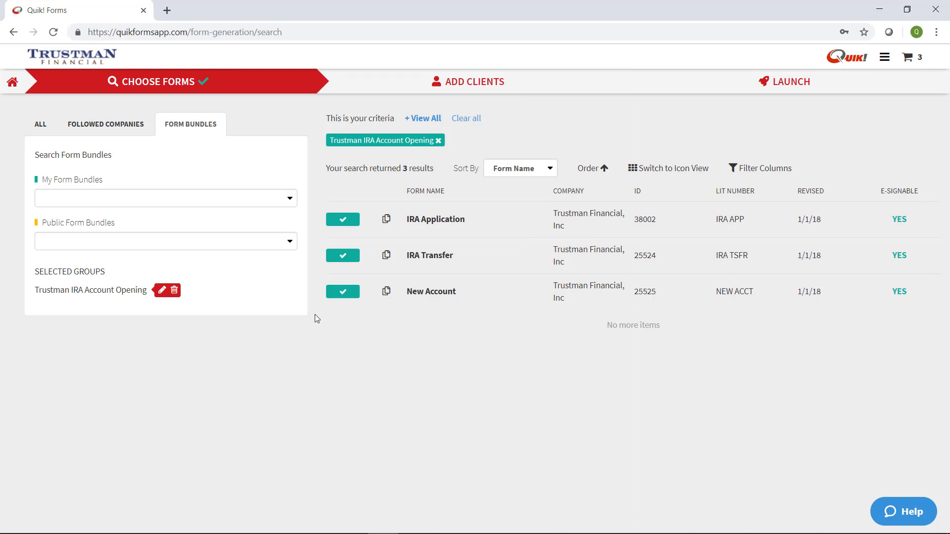
List all American Funds forms, adding then removing the 403(b) Request for Exchange form.
{"action": "left_click", "coordinate": [41, 125]}
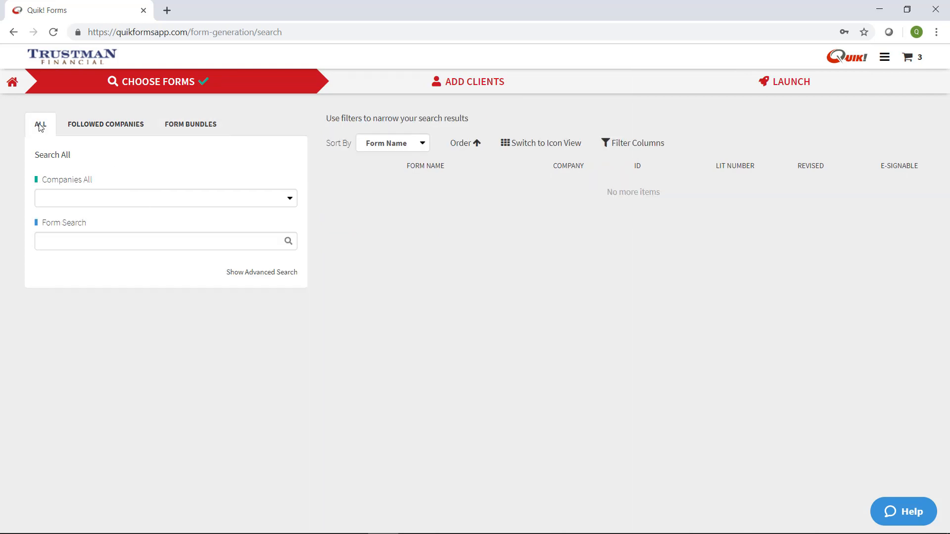
{"action": "left_click", "coordinate": [83, 199]}
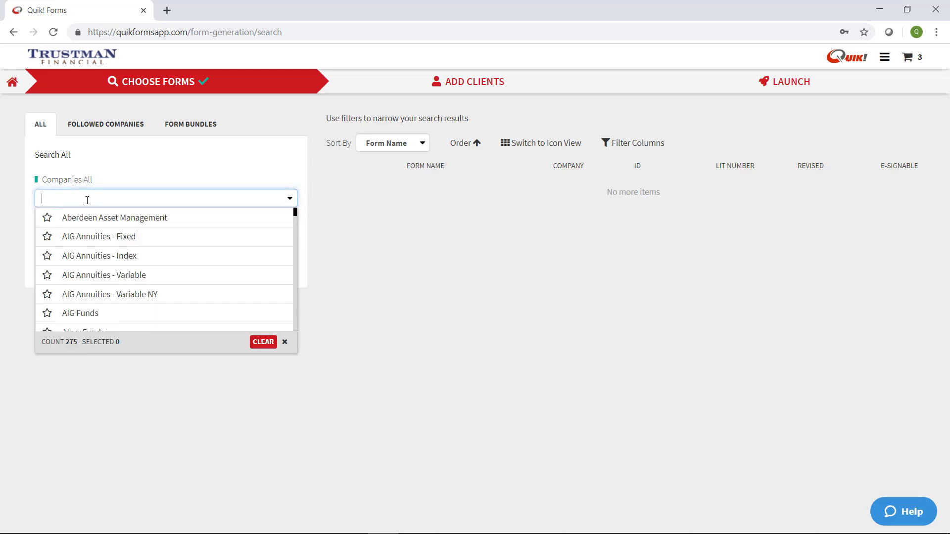
{"action": "type", "text": "american"}
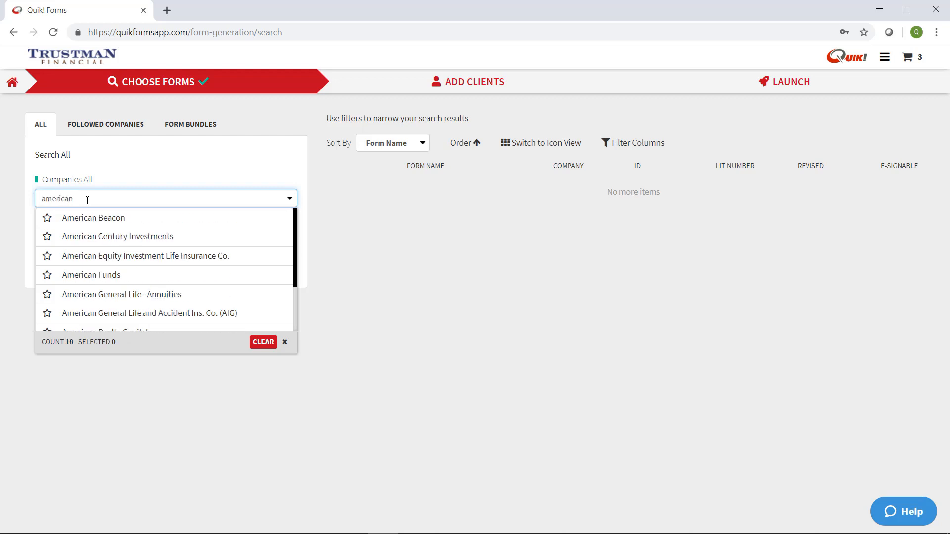
{"action": "left_click", "coordinate": [125, 275]}
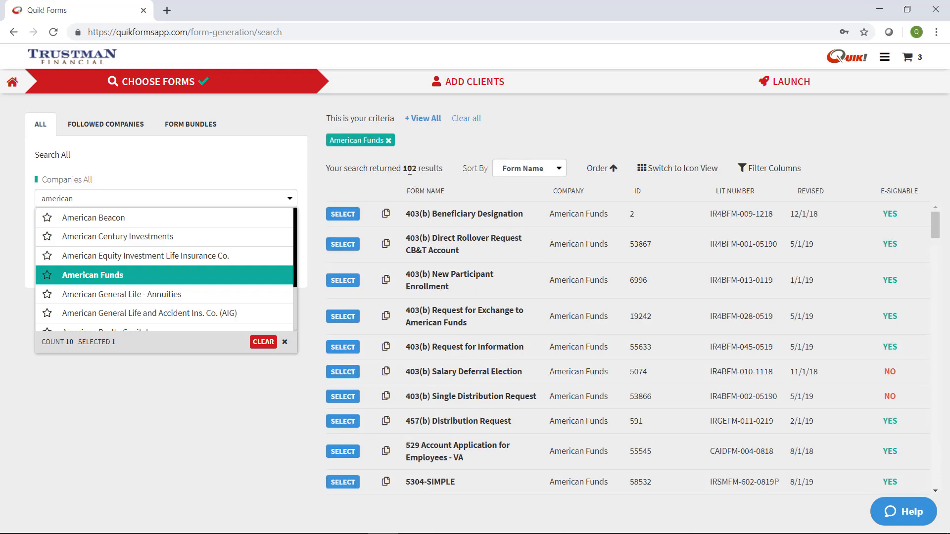
{"action": "left_click", "coordinate": [295, 395]}
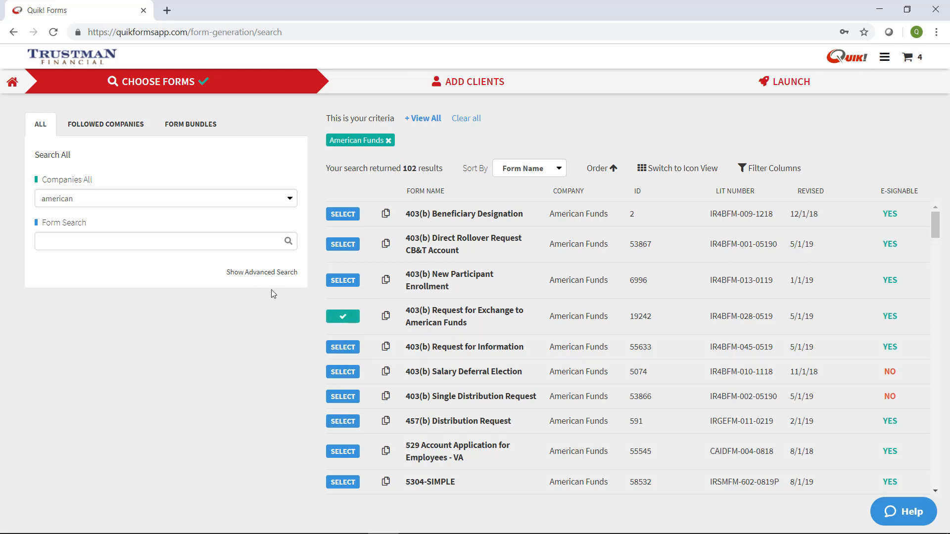
{"action": "left_click", "coordinate": [342, 316]}
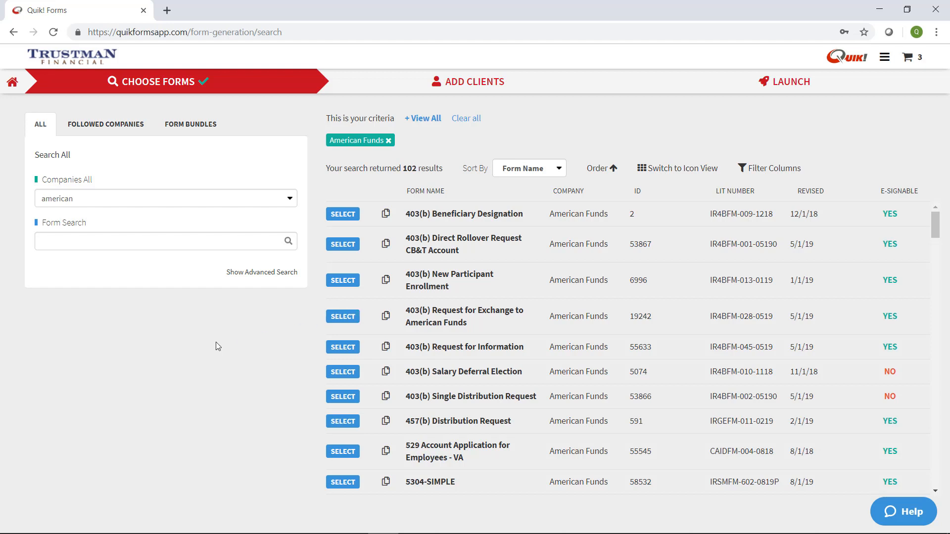
{"action": "left_click", "coordinate": [113, 197]}
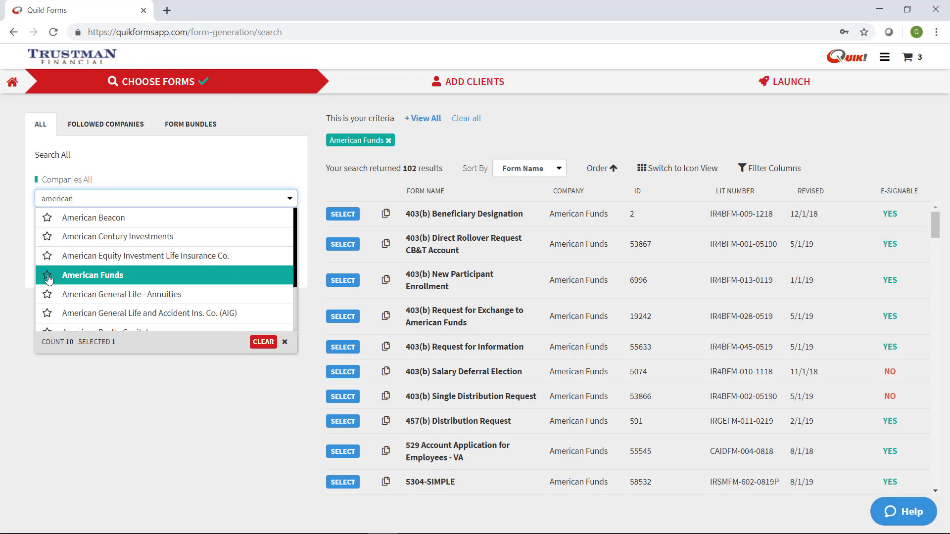
{"action": "left_click", "coordinate": [96, 132]}
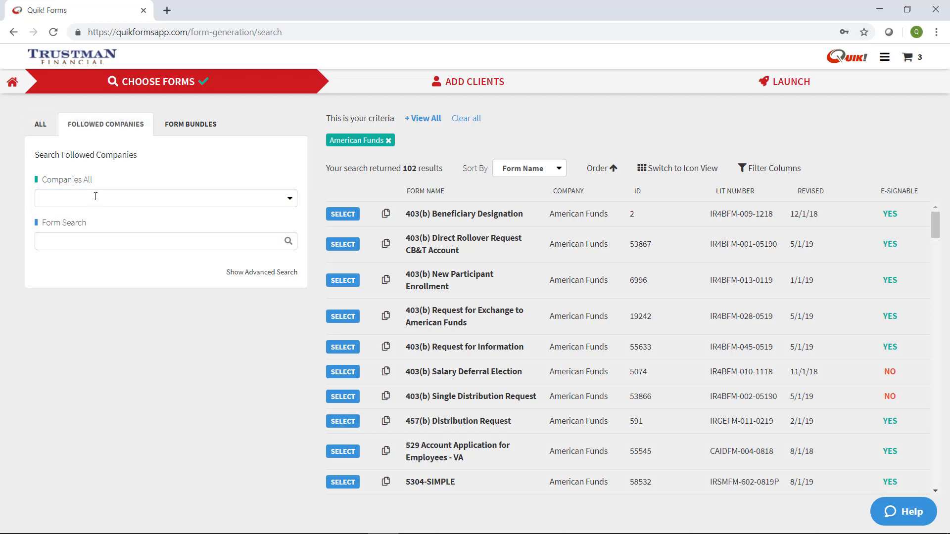
{"action": "left_click", "coordinate": [90, 197]}
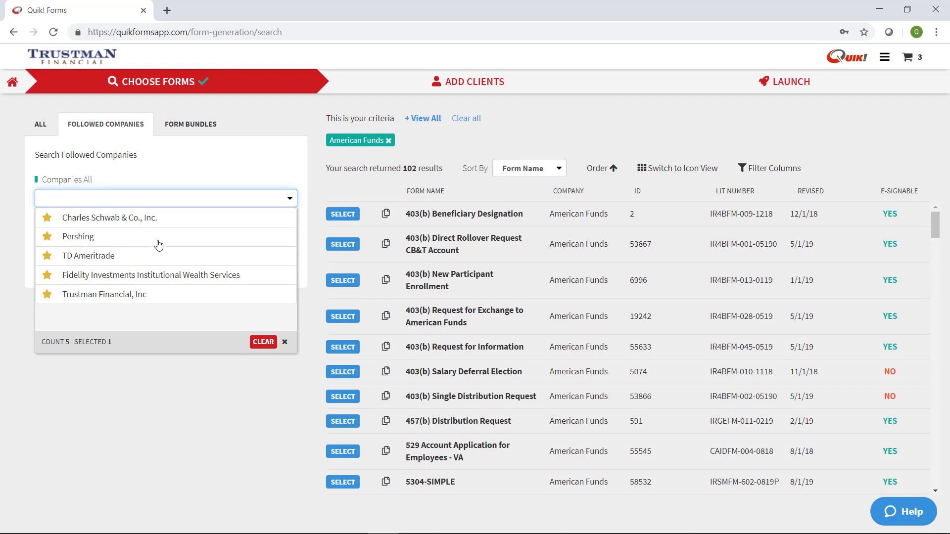
{"action": "left_click", "coordinate": [153, 414]}
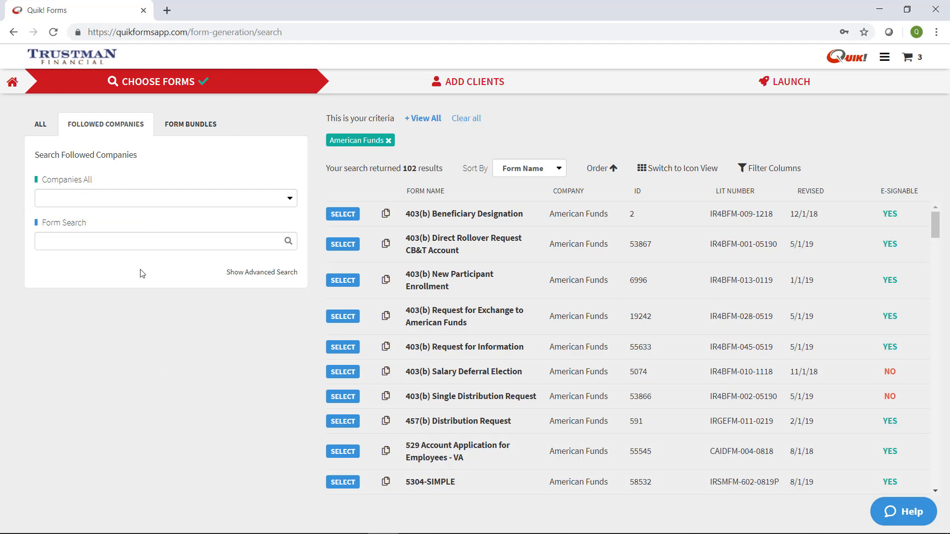
{"action": "left_click", "coordinate": [41, 124]}
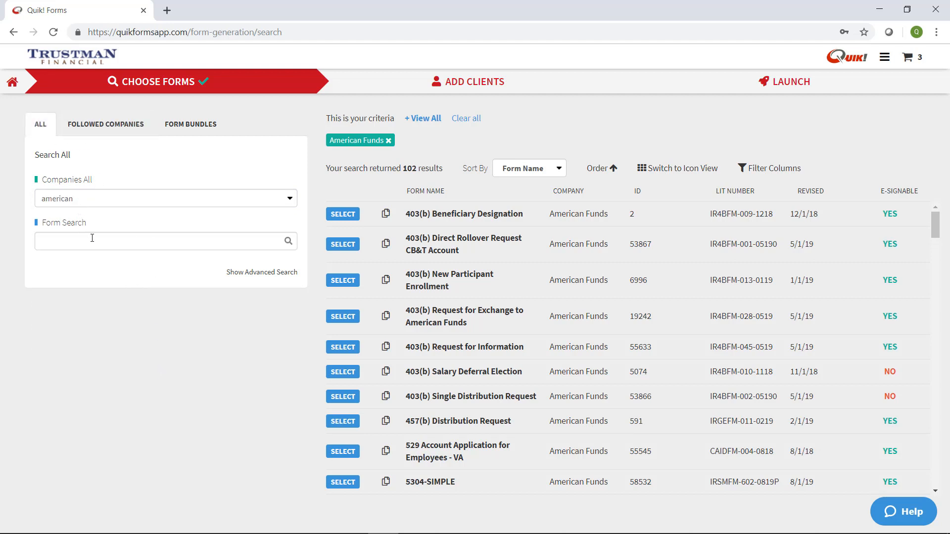
{"action": "left_click", "coordinate": [44, 240]}
{"action": "left_click", "coordinate": [253, 271]}
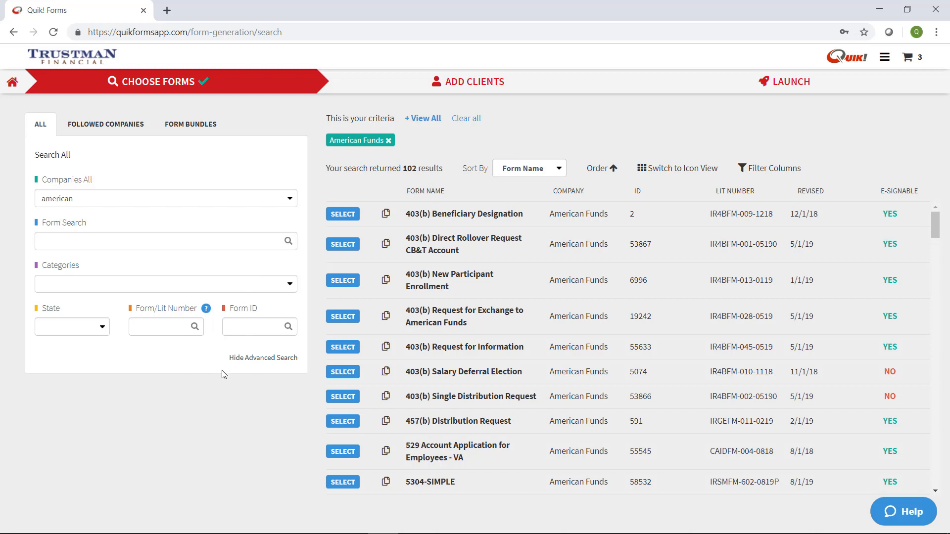
{"action": "left_click", "coordinate": [247, 360]}
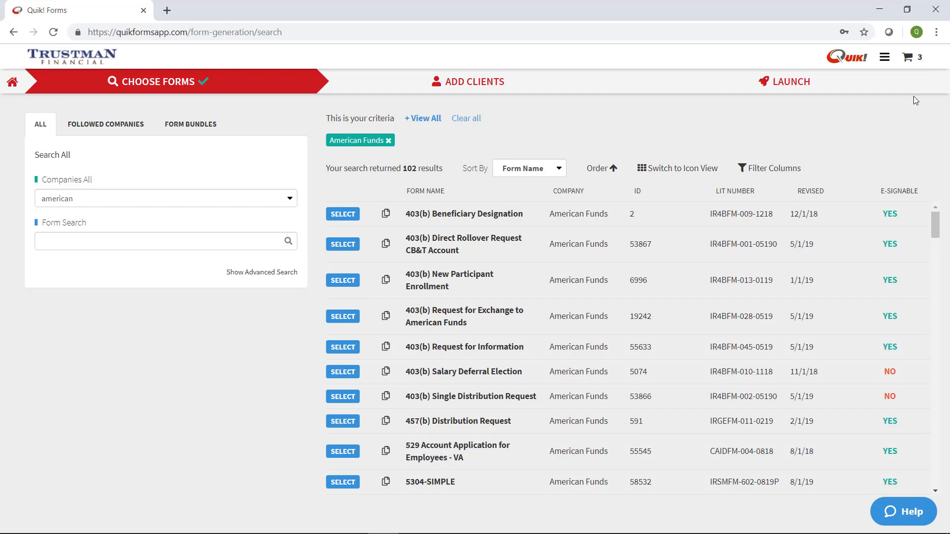
{"action": "left_click", "coordinate": [476, 89]}
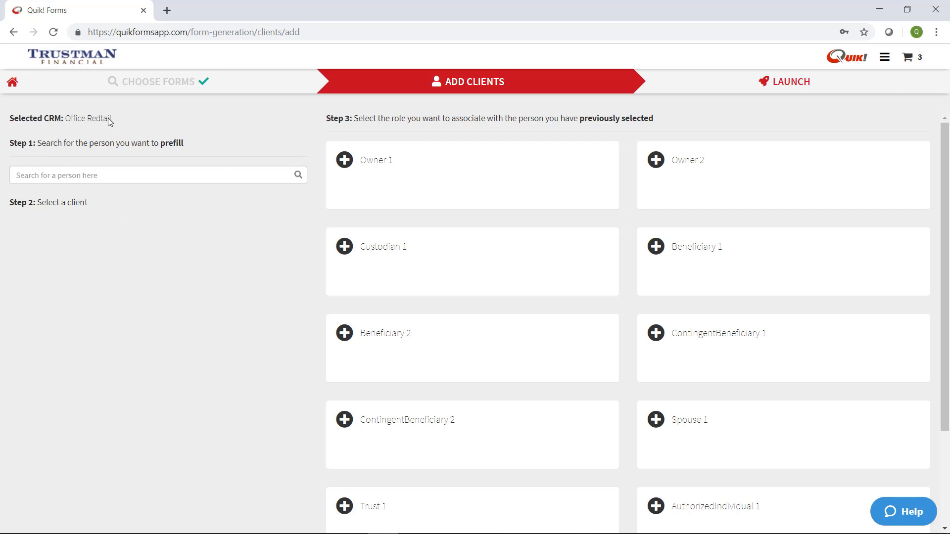
Put the cursor in the 'Search for a person here' box on Add Clients.
{"action": "left_click", "coordinate": [101, 174]}
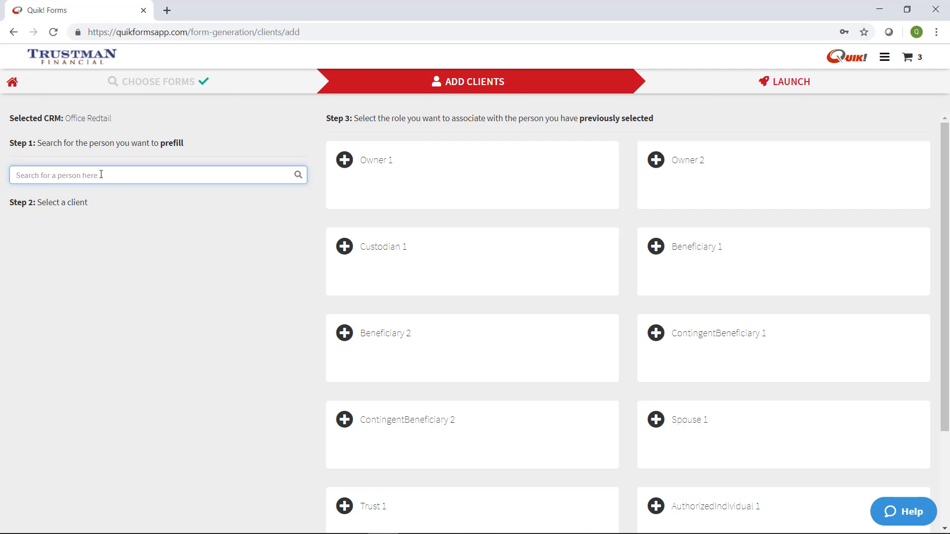
Search for the first client by name and assign them as Owner 1.
{"action": "type", "text": "peter"}
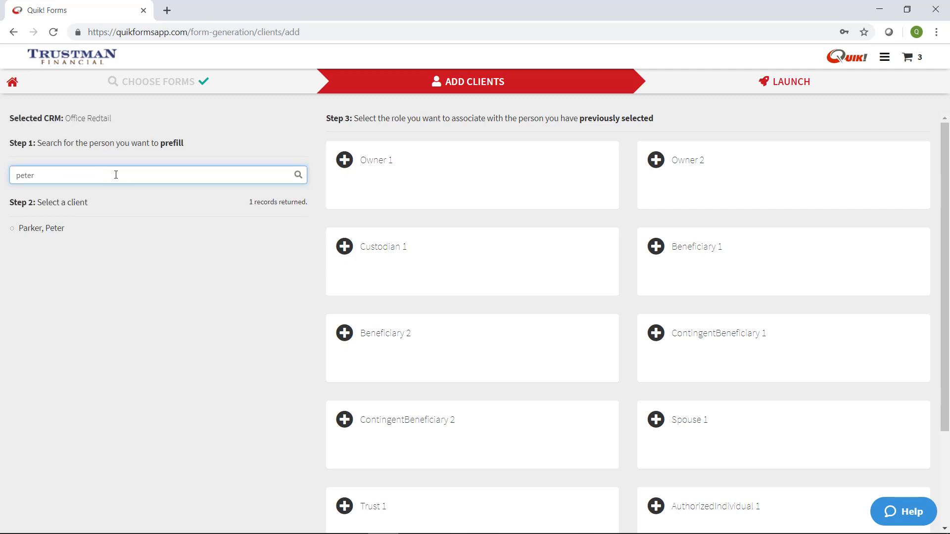
{"action": "left_click", "coordinate": [64, 231]}
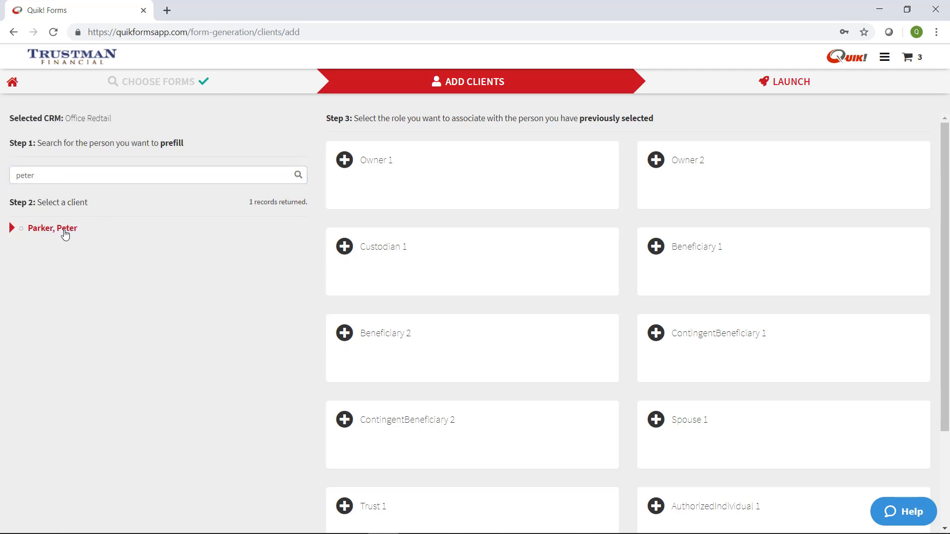
{"action": "left_click", "coordinate": [345, 160]}
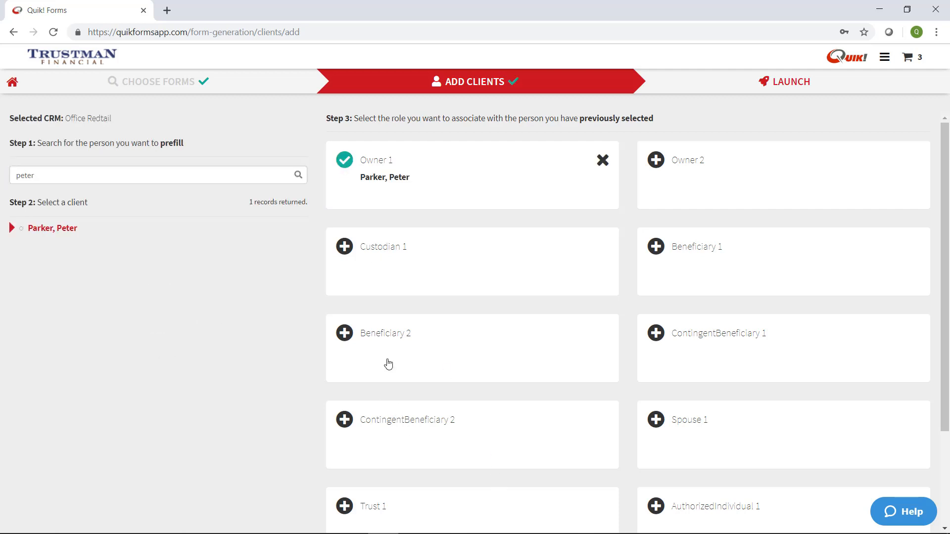
Search for the second client by name and assign them as Beneficiary 1.
{"action": "left_click_drag", "start_coordinate": [58, 175], "coordinate": [1, 180]}
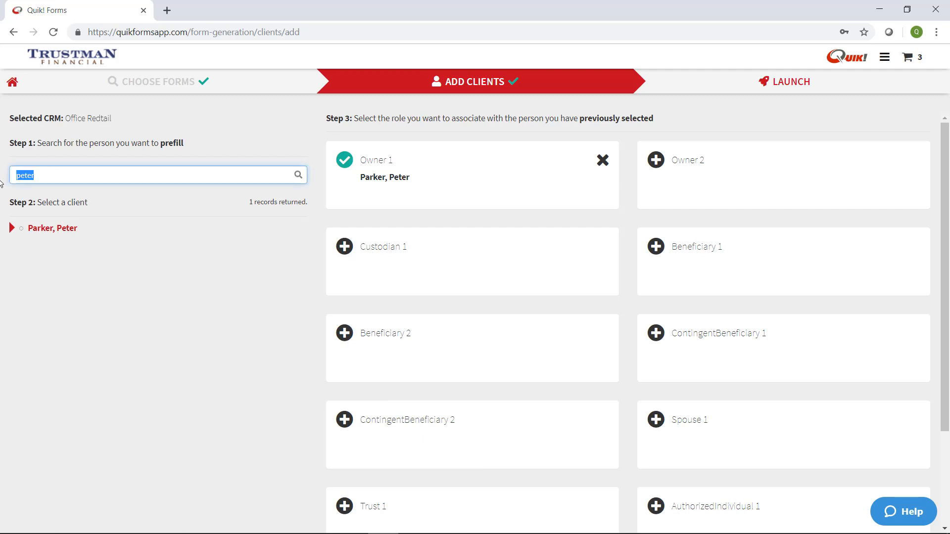
{"action": "type", "text": "mary"}
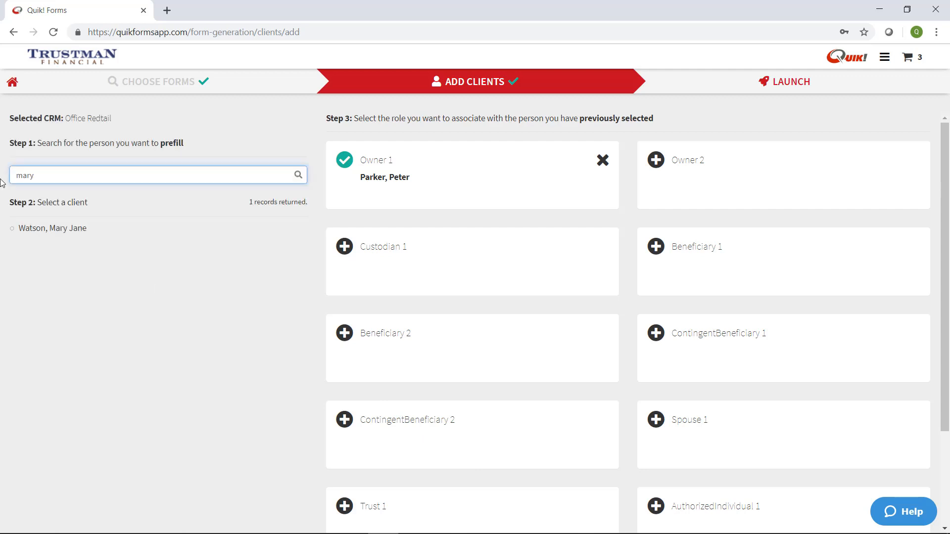
{"action": "left_click", "coordinate": [65, 229]}
{"action": "left_click", "coordinate": [661, 247]}
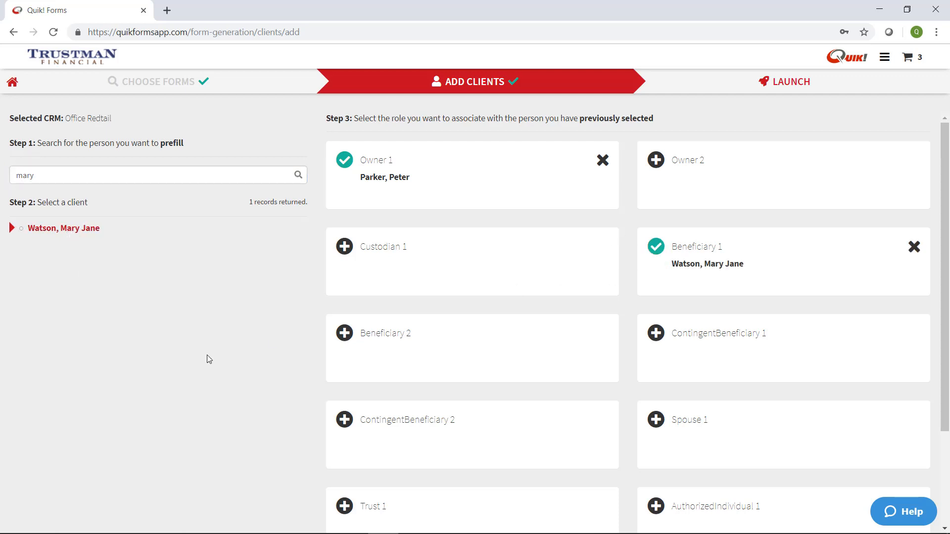
{"action": "scroll", "coordinate": [408, 435], "scroll_direction": "down", "scroll_amount": 3}
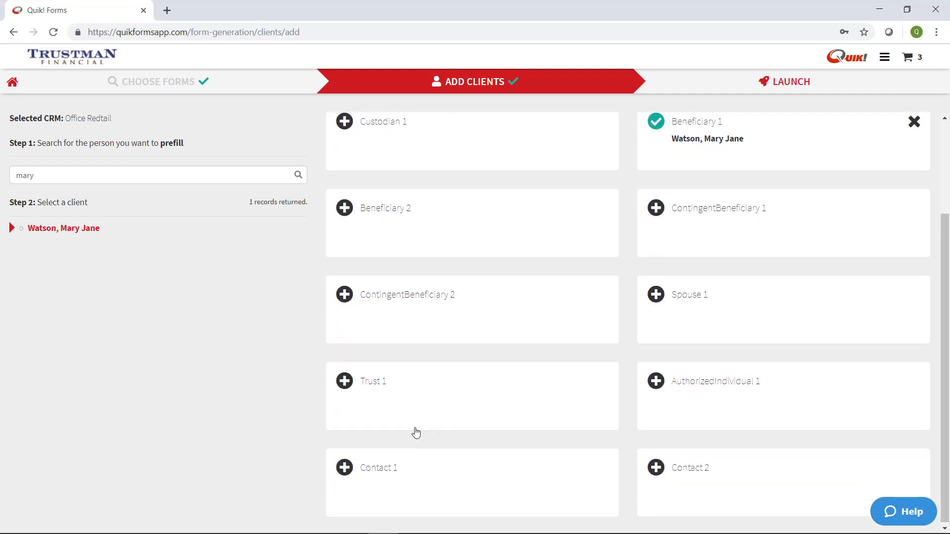
{"action": "scroll", "coordinate": [435, 391], "scroll_direction": "up", "scroll_amount": 3}
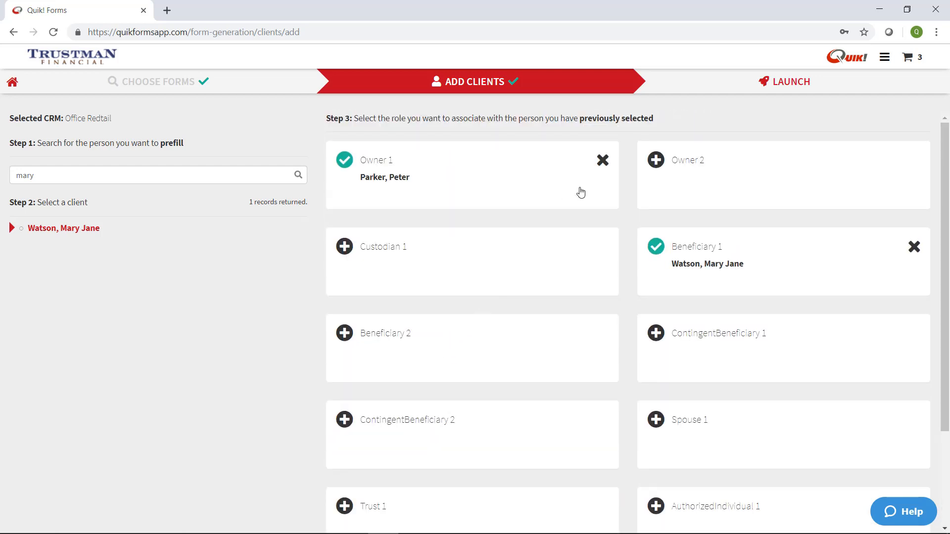
On the Launch step, select the firm's advisor, the second rep code and E-Sign (DocuSign).
{"action": "left_click", "coordinate": [786, 85]}
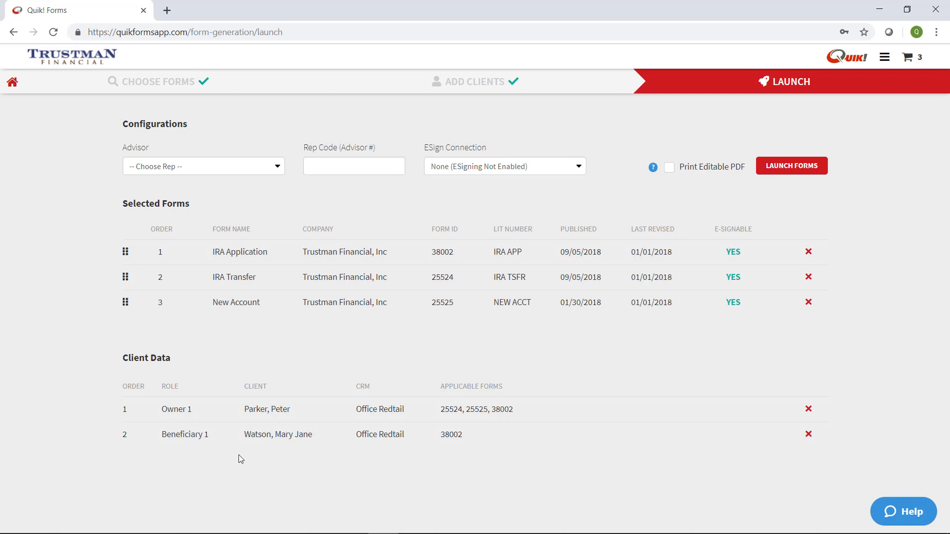
{"action": "left_click", "coordinate": [205, 167]}
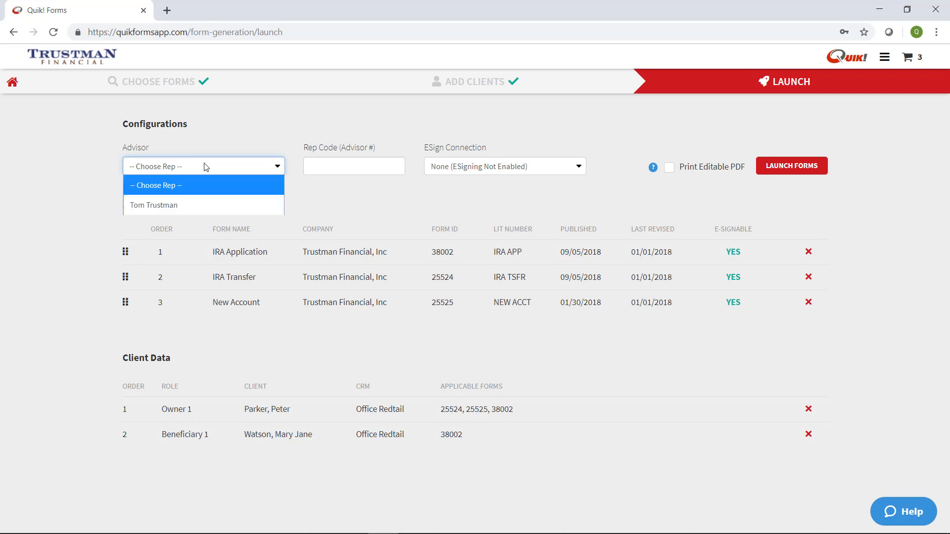
{"action": "left_click", "coordinate": [207, 204]}
{"action": "left_click", "coordinate": [348, 173]}
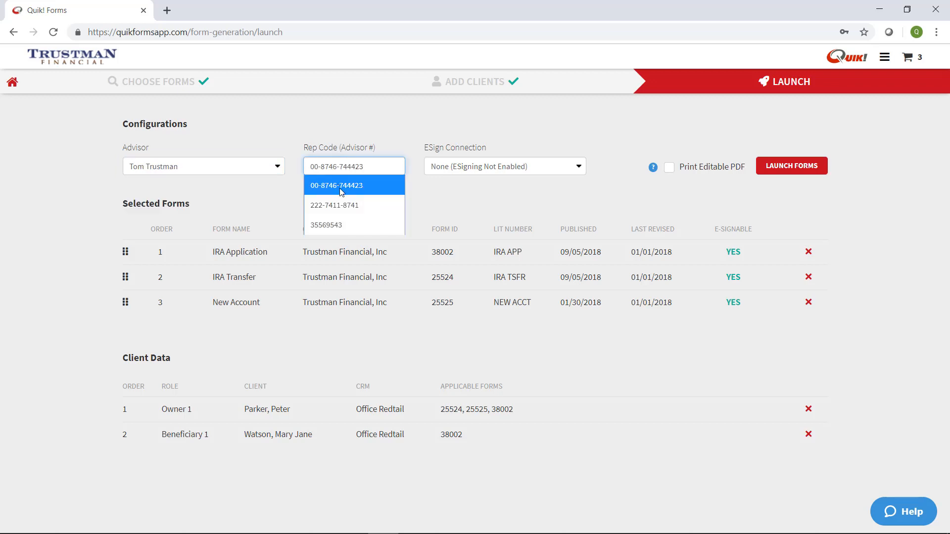
{"action": "left_click", "coordinate": [357, 209]}
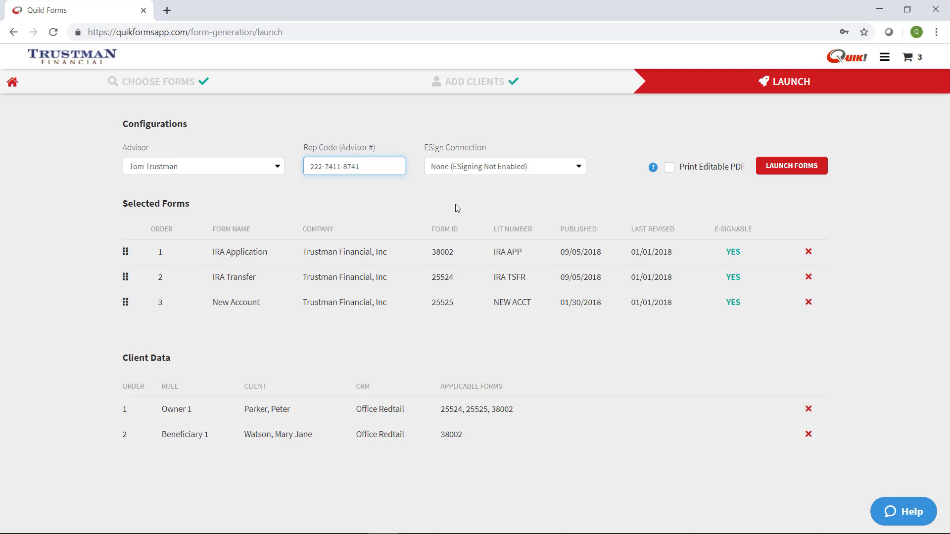
{"action": "left_click", "coordinate": [531, 170]}
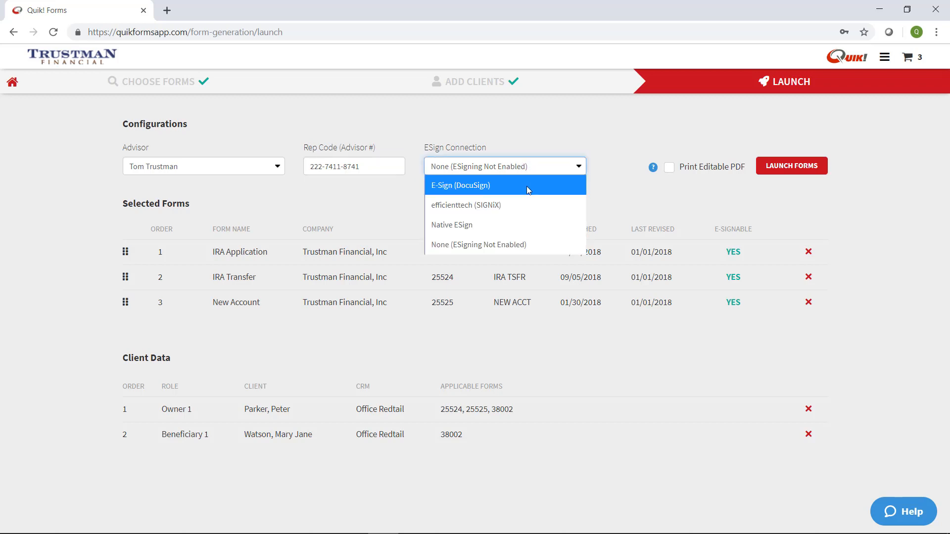
{"action": "left_click", "coordinate": [528, 191]}
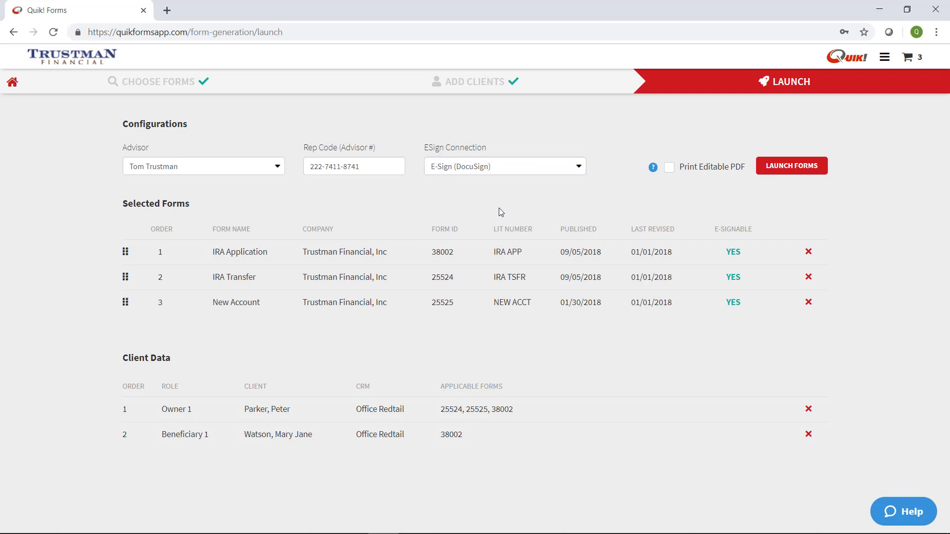
Launch the three selected IRA forms so they open prefilled in the Quik! Form Viewer.
{"action": "left_click", "coordinate": [806, 171]}
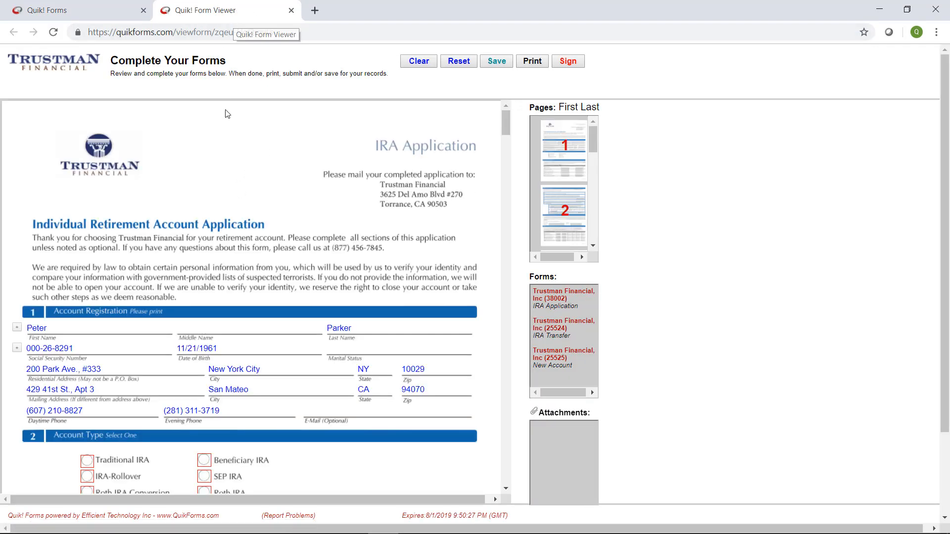
Review IRA Application pages 3–4, the IRA Transfer form and the New Account Form.
{"action": "scroll", "coordinate": [355, 239], "scroll_direction": "down", "scroll_amount": 2}
{"action": "scroll", "coordinate": [376, 257], "scroll_direction": "up", "scroll_amount": 2}
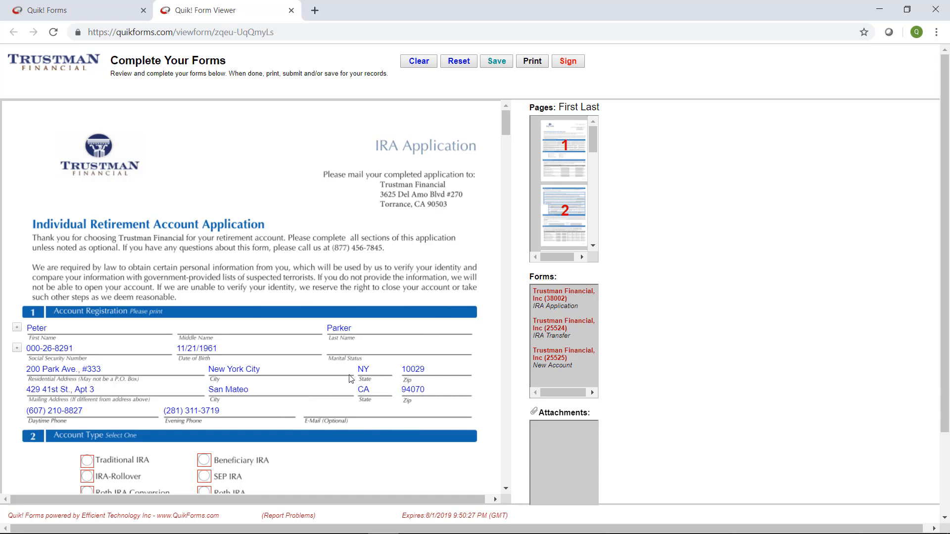
{"action": "scroll", "coordinate": [387, 351], "scroll_direction": "down", "scroll_amount": 1}
{"action": "scroll", "coordinate": [386, 351], "scroll_direction": "down", "scroll_amount": 1}
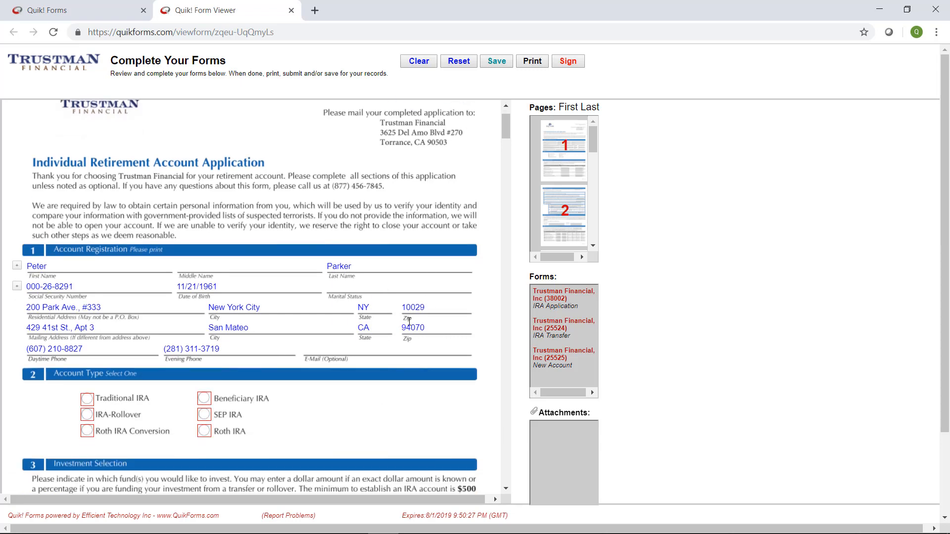
{"action": "scroll", "coordinate": [373, 395], "scroll_direction": "down", "scroll_amount": 2}
{"action": "scroll", "coordinate": [409, 333], "scroll_direction": "down", "scroll_amount": 7}
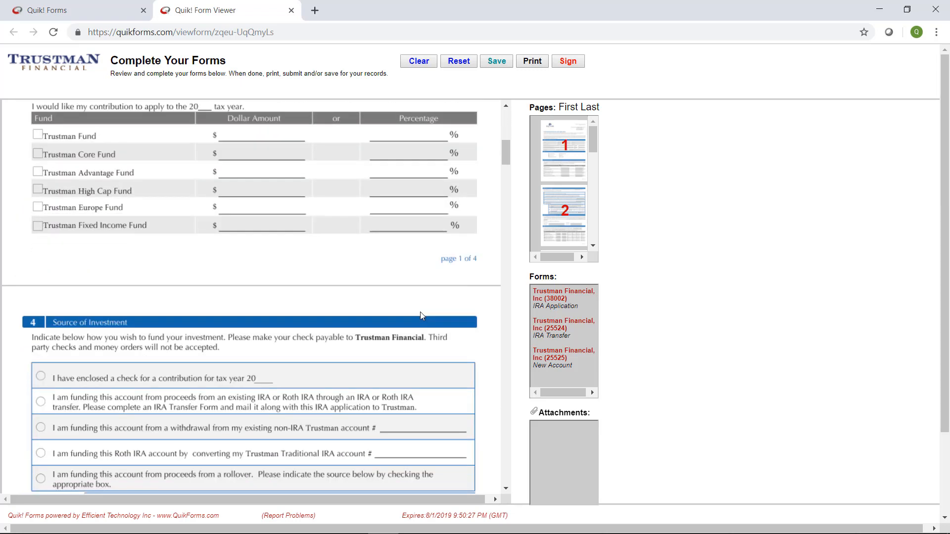
{"action": "scroll", "coordinate": [420, 309], "scroll_direction": "up", "scroll_amount": 10}
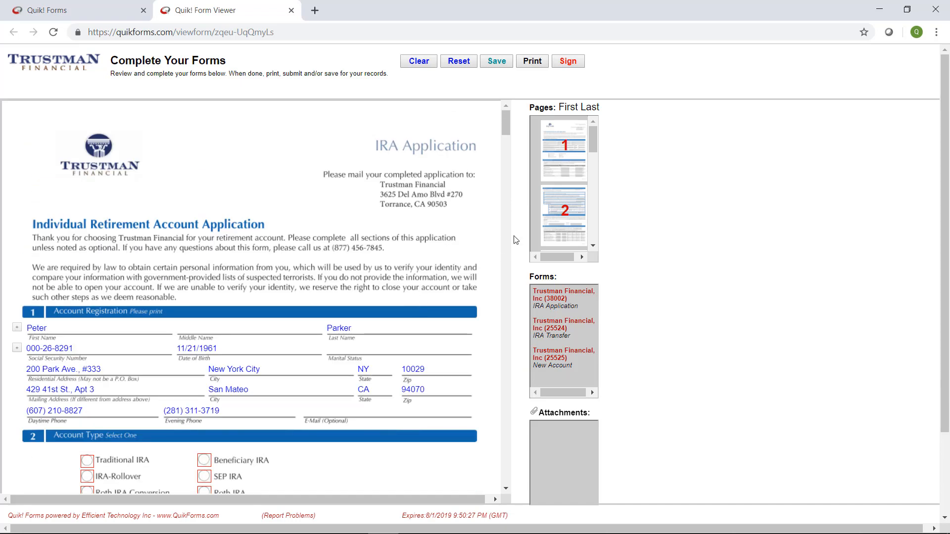
{"action": "scroll", "coordinate": [563, 212], "scroll_direction": "down", "scroll_amount": 1}
{"action": "left_click", "coordinate": [562, 219]}
{"action": "scroll", "coordinate": [563, 213], "scroll_direction": "down", "scroll_amount": 1}
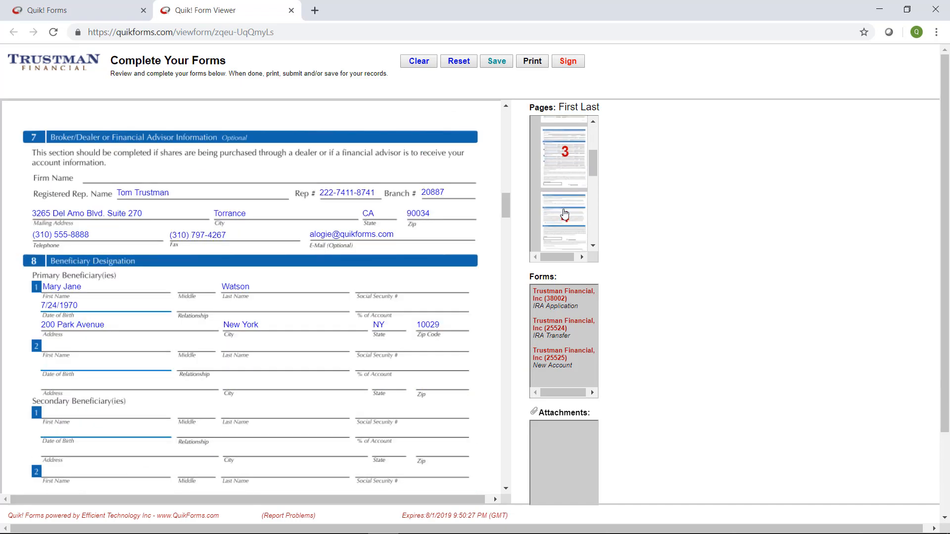
{"action": "left_click", "coordinate": [556, 218]}
{"action": "left_click", "coordinate": [553, 329]}
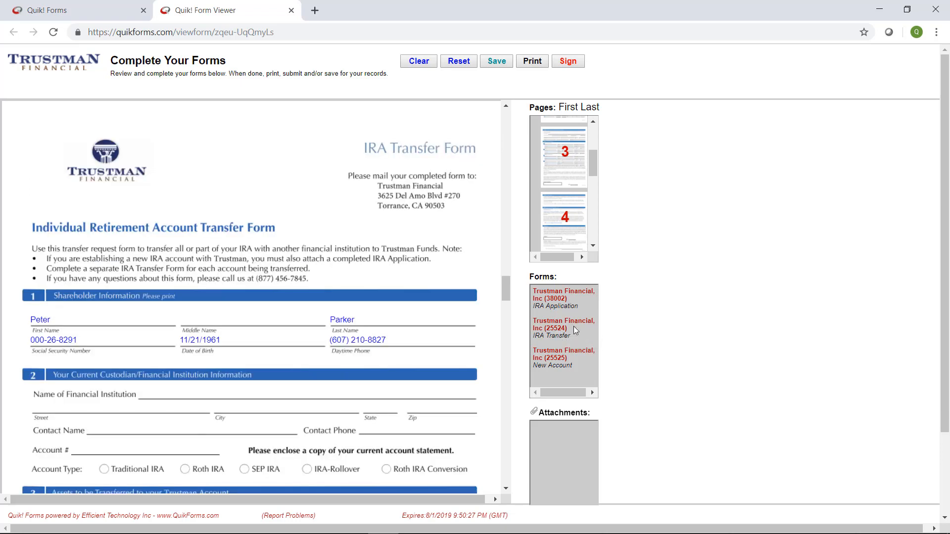
{"action": "left_click", "coordinate": [554, 365]}
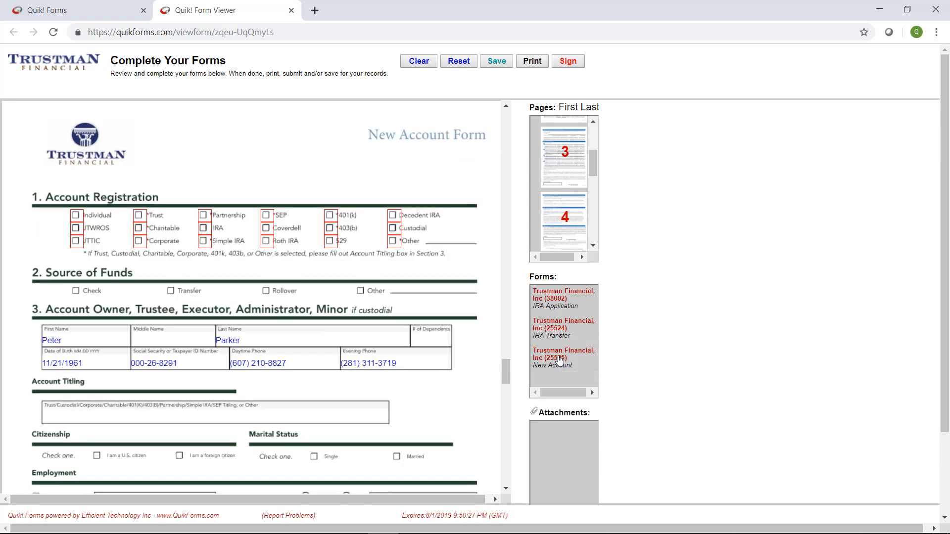
{"action": "left_click", "coordinate": [554, 308]}
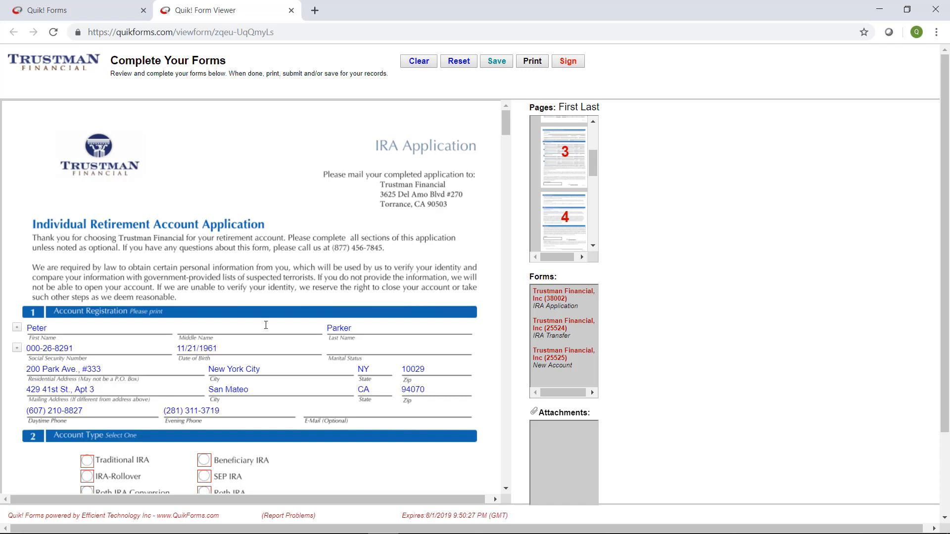
Enter the owner's middle name in the empty Middle Name field of the IRA Application.
{"action": "left_click", "coordinate": [261, 328]}
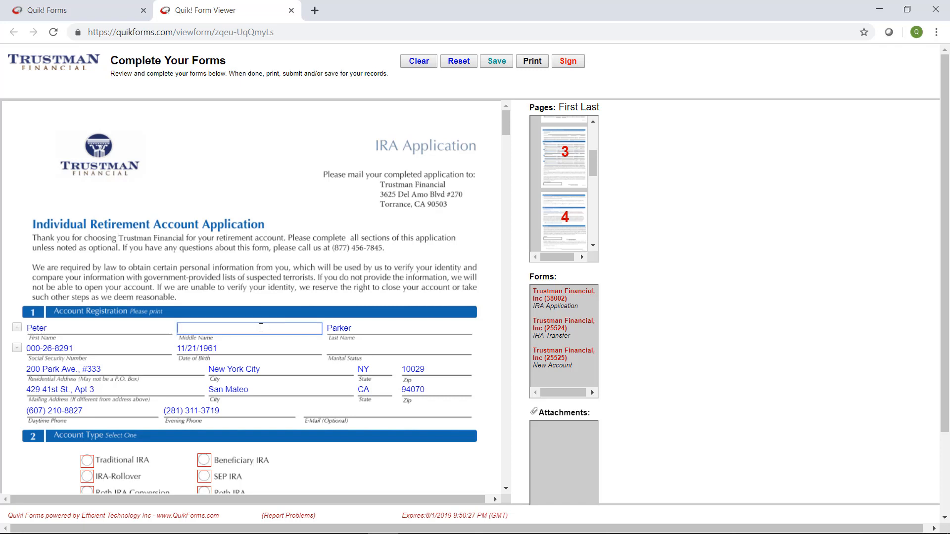
{"action": "type", "text": "Ben"}
{"action": "left_click", "coordinate": [701, 364]}
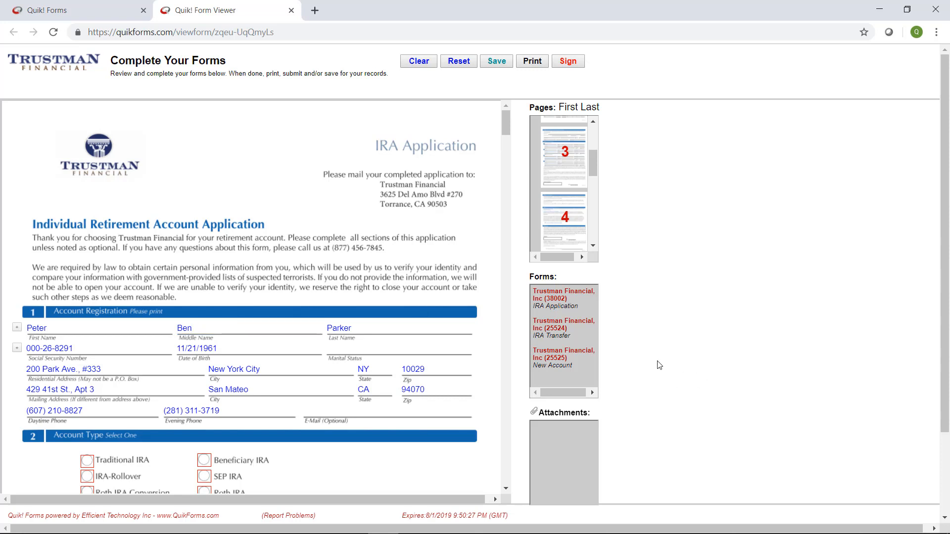
Replace the owner's first name on the New Account Form and confirm it on the IRA Application.
{"action": "left_click", "coordinate": [561, 361]}
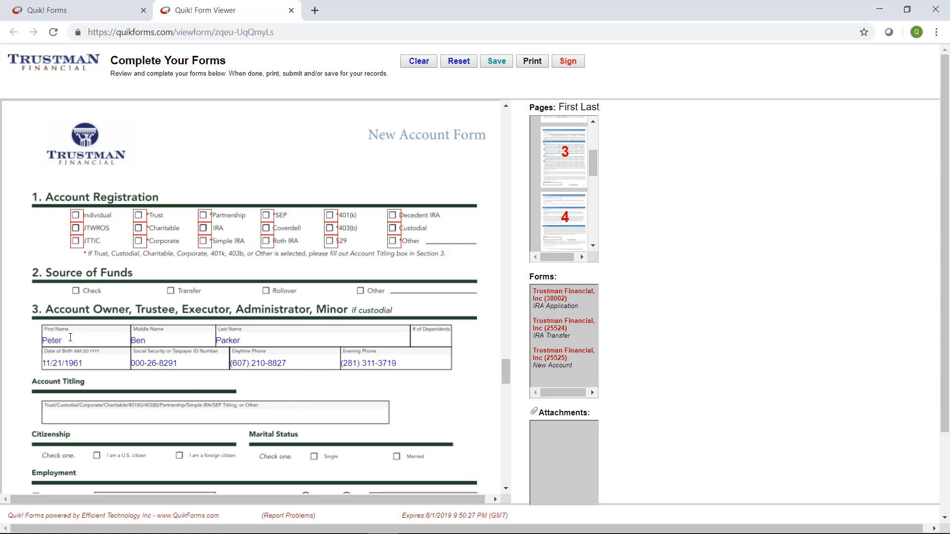
{"action": "left_click_drag", "start_coordinate": [75, 343], "coordinate": [25, 352]}
{"action": "type", "text": "John"}
{"action": "left_click", "coordinate": [560, 299]}
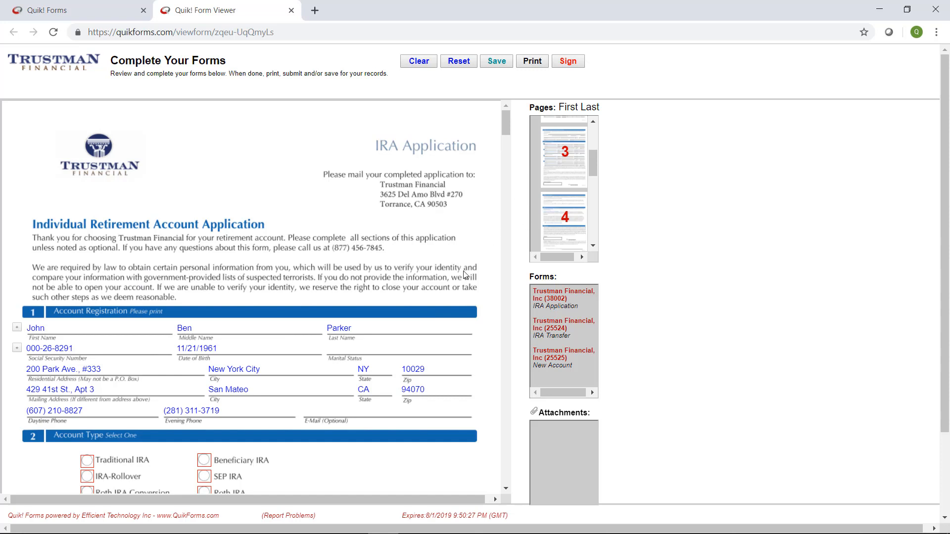
{"action": "scroll", "coordinate": [708, 257], "scroll_direction": "down", "scroll_amount": 1}
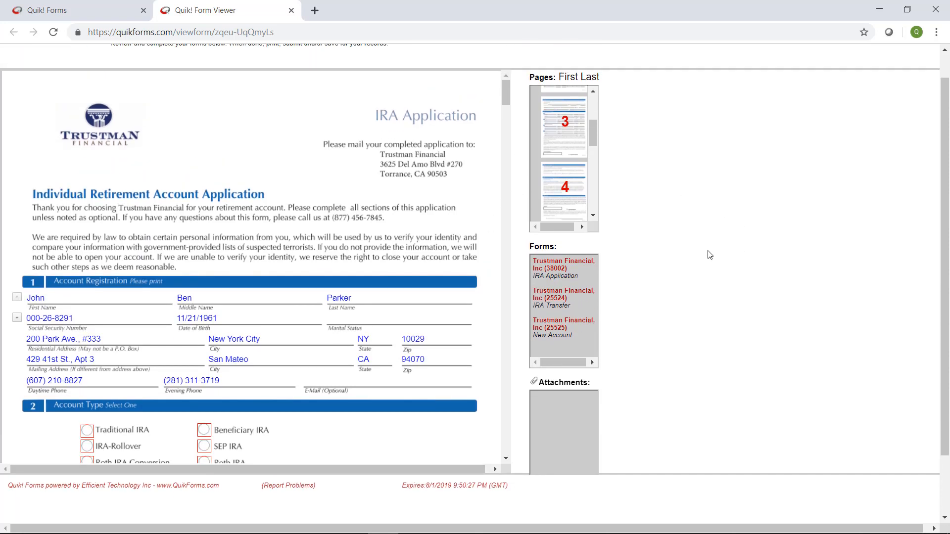
{"action": "scroll", "coordinate": [710, 255], "scroll_direction": "up", "scroll_amount": 1}
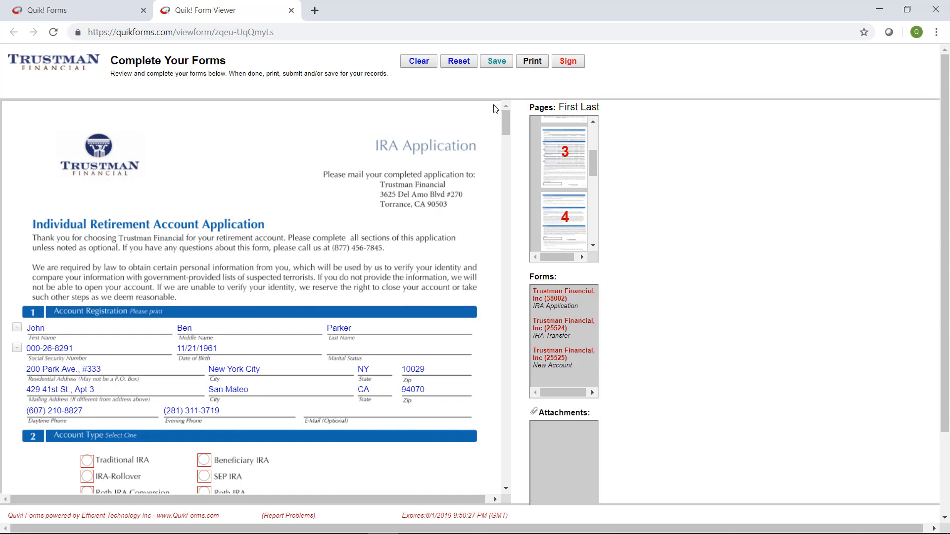
Save the edited forms as 'Peter's IRA' and return to the Quik! Forms home page.
{"action": "left_click", "coordinate": [496, 61]}
{"action": "left_click", "coordinate": [464, 120]}
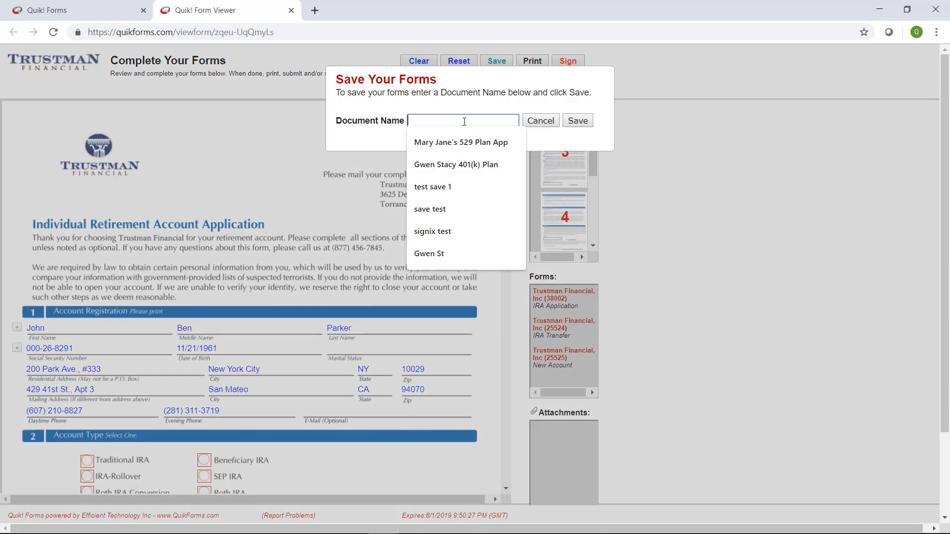
{"action": "type", "text": "Peter's IRA"}
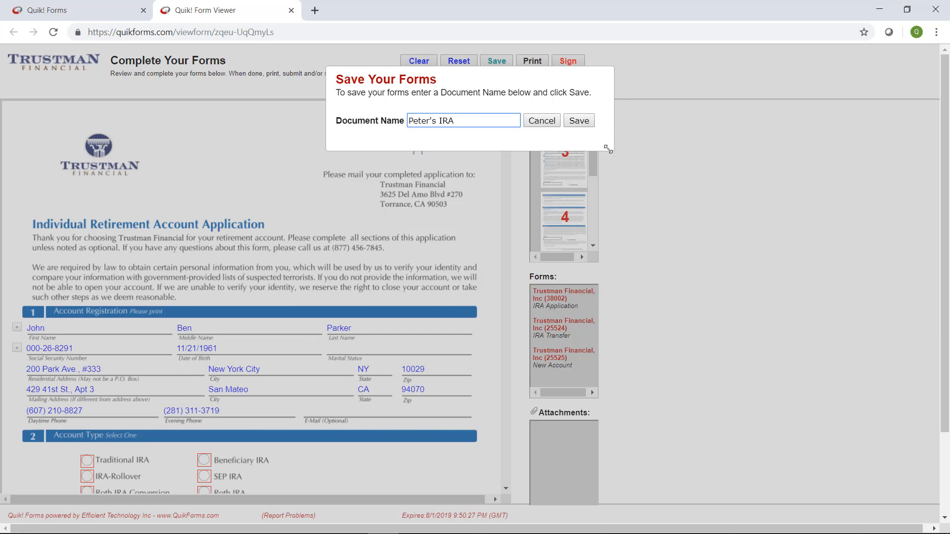
{"action": "left_click", "coordinate": [580, 122]}
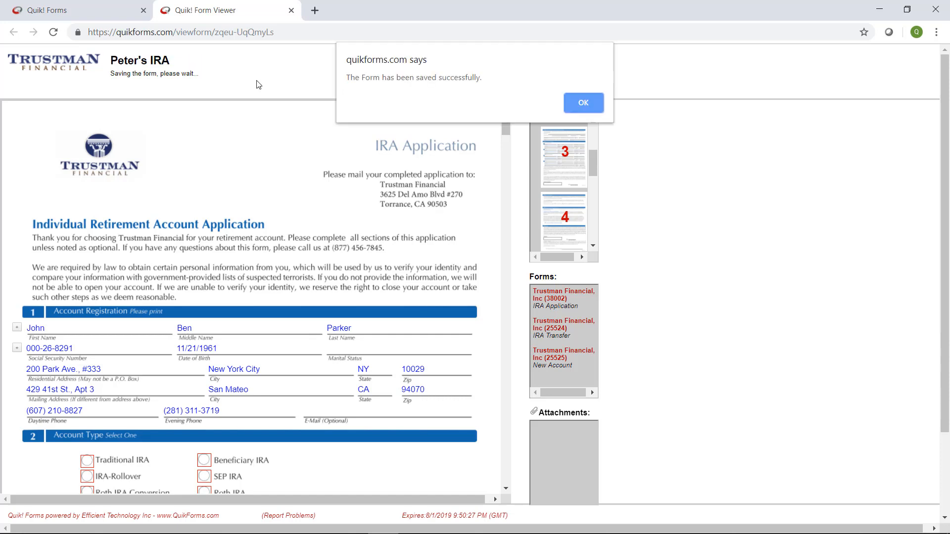
{"action": "left_click", "coordinate": [583, 103]}
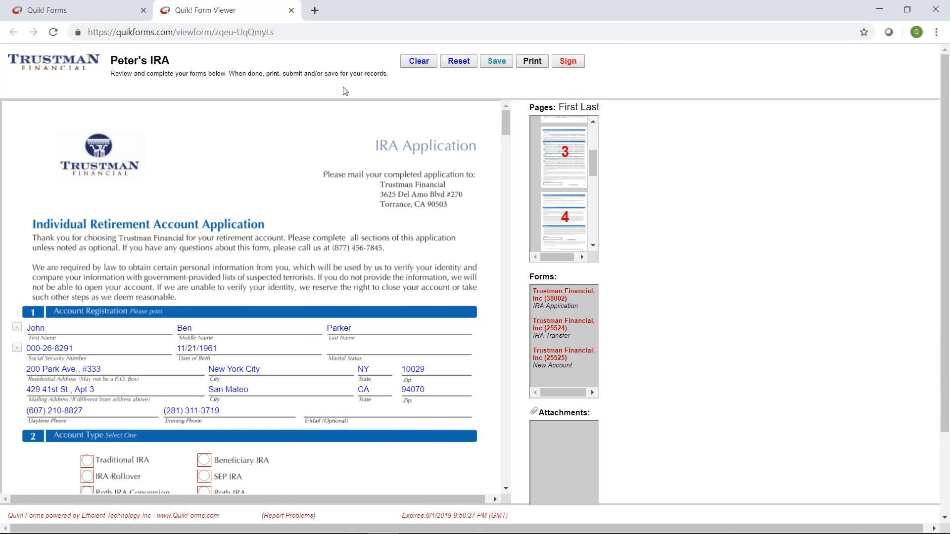
{"action": "left_click", "coordinate": [74, 5]}
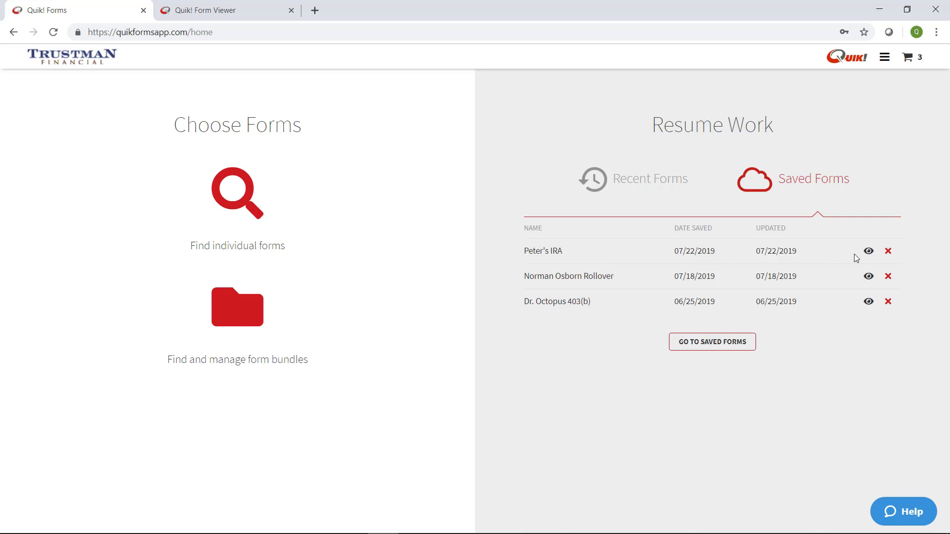
Open the saved Peter's IRA forms, check the Add Forms and History steps, and launch them.
{"action": "left_click", "coordinate": [554, 252]}
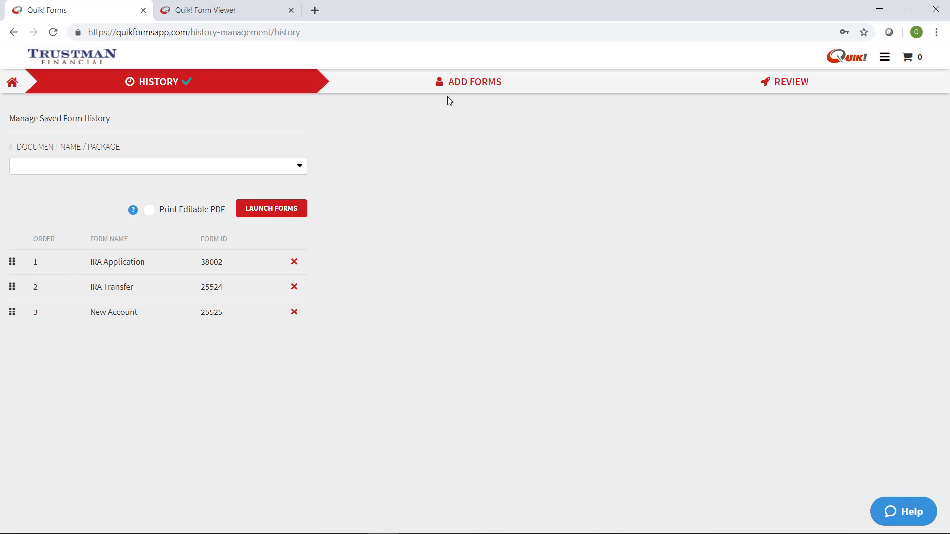
{"action": "left_click", "coordinate": [503, 88]}
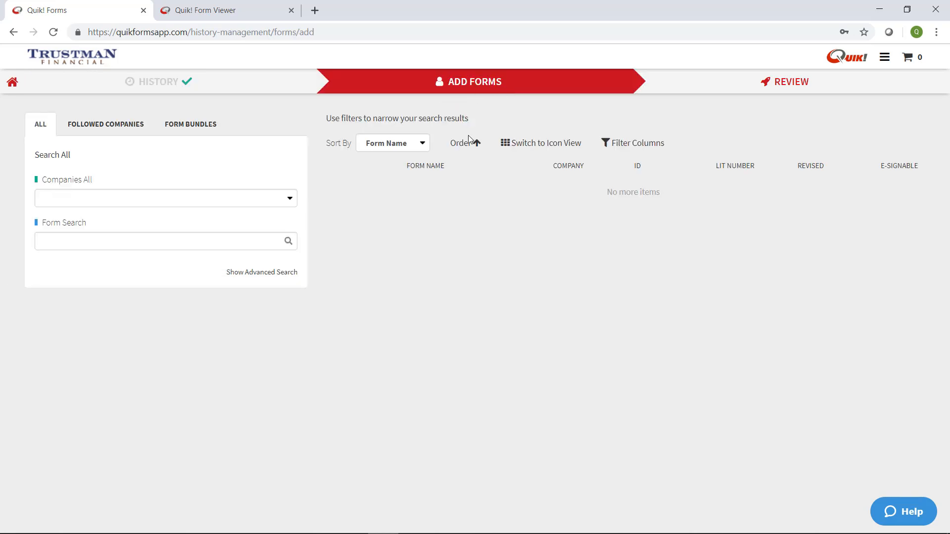
{"action": "left_click", "coordinate": [169, 84]}
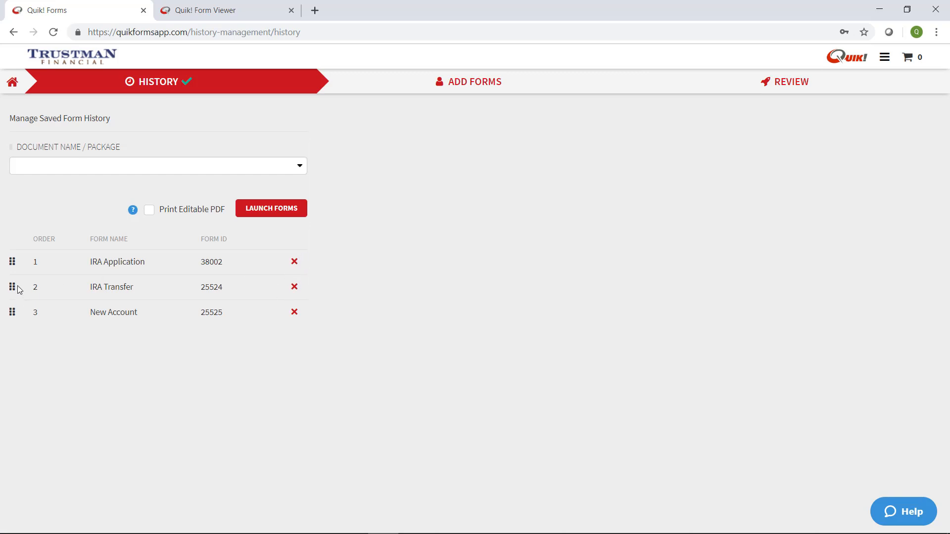
{"action": "left_click", "coordinate": [288, 216]}
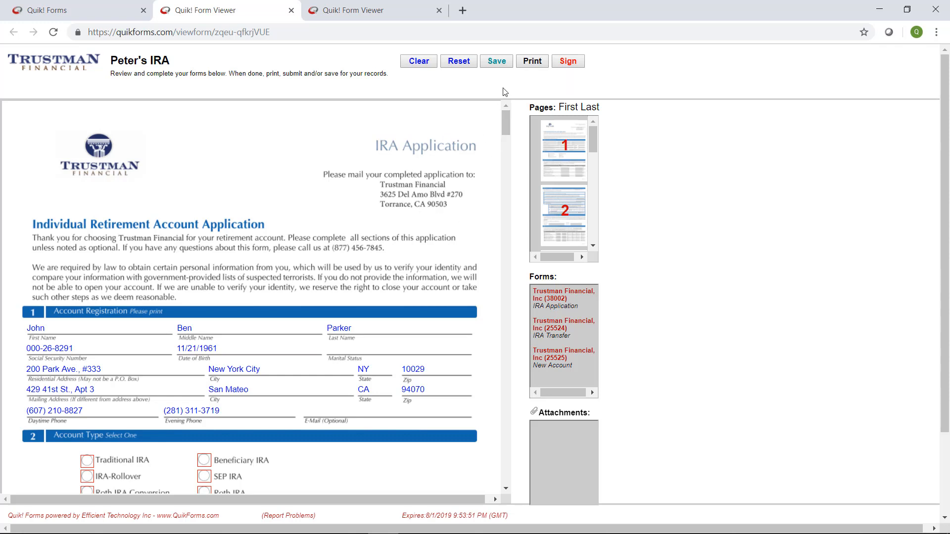
Print Peter's IRA forms to PDF, open the downloaded PDF, then go back to Quik! Forms.
{"action": "left_click", "coordinate": [532, 62]}
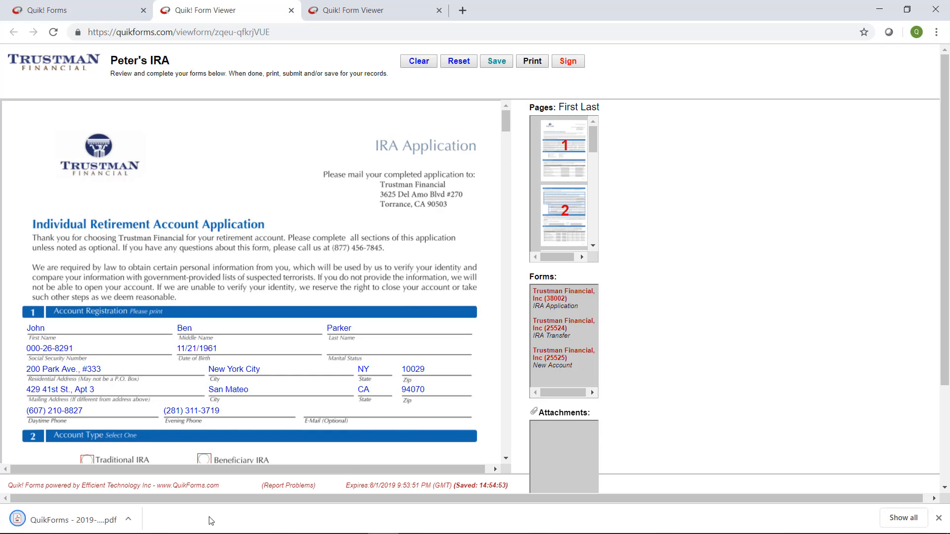
{"action": "left_click", "coordinate": [94, 526]}
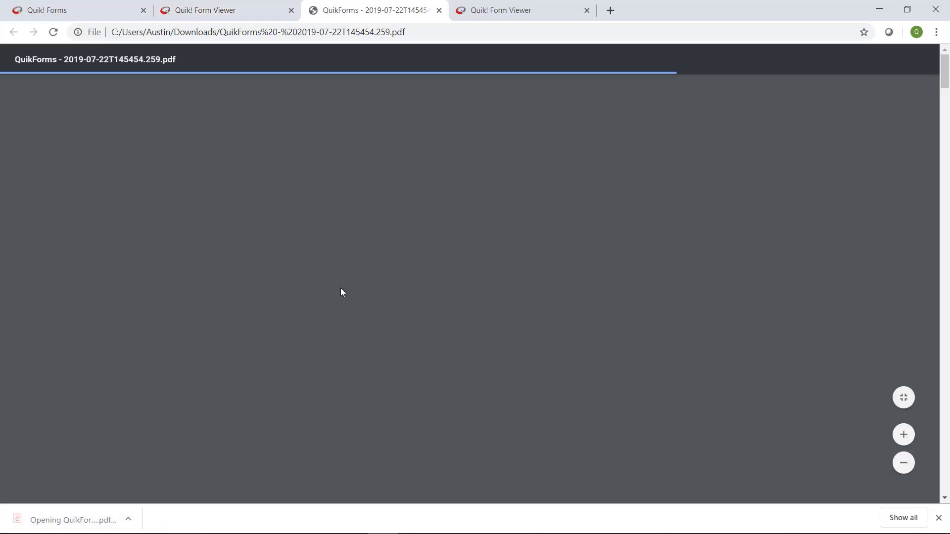
{"action": "scroll", "coordinate": [156, 309], "scroll_direction": "down", "scroll_amount": 1}
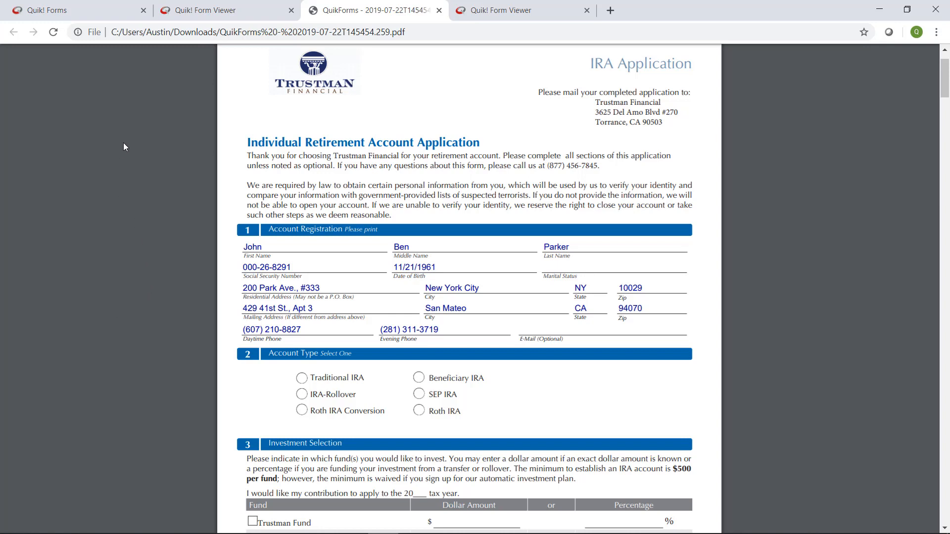
{"action": "left_click", "coordinate": [80, 10]}
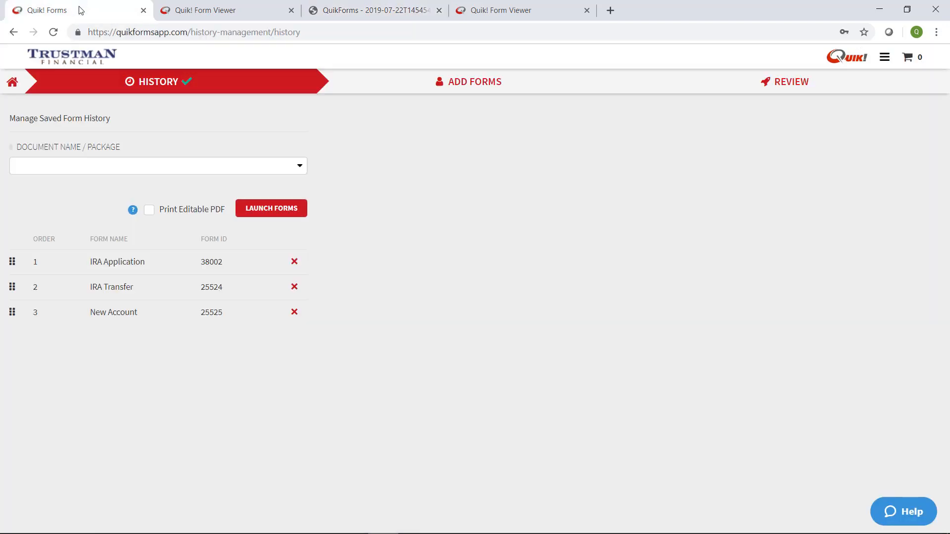
Pick the Trustman IRA Account Opening bundle, enable Print Editable PDF at launch, then return to the PDF.
{"action": "left_click", "coordinate": [12, 82]}
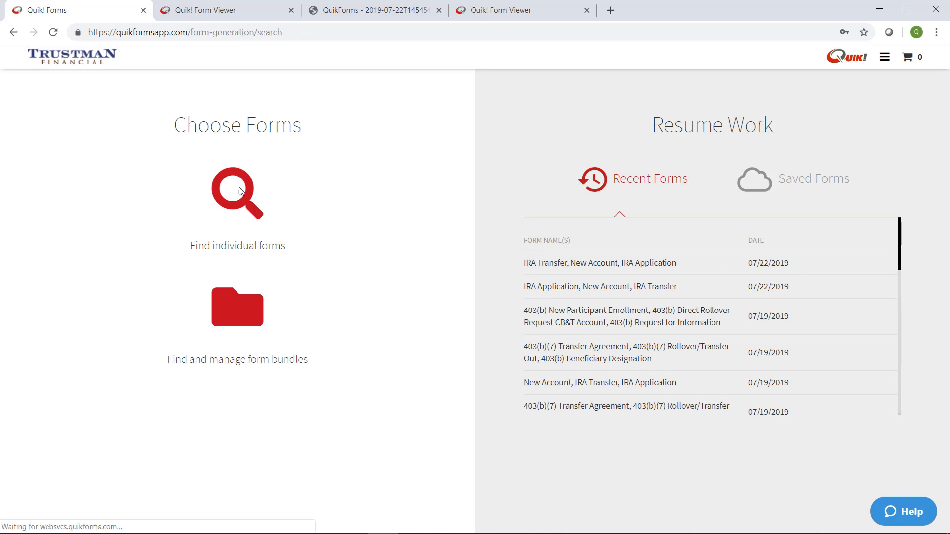
{"action": "left_click", "coordinate": [238, 191]}
{"action": "left_click", "coordinate": [189, 124]}
{"action": "left_click", "coordinate": [97, 198]}
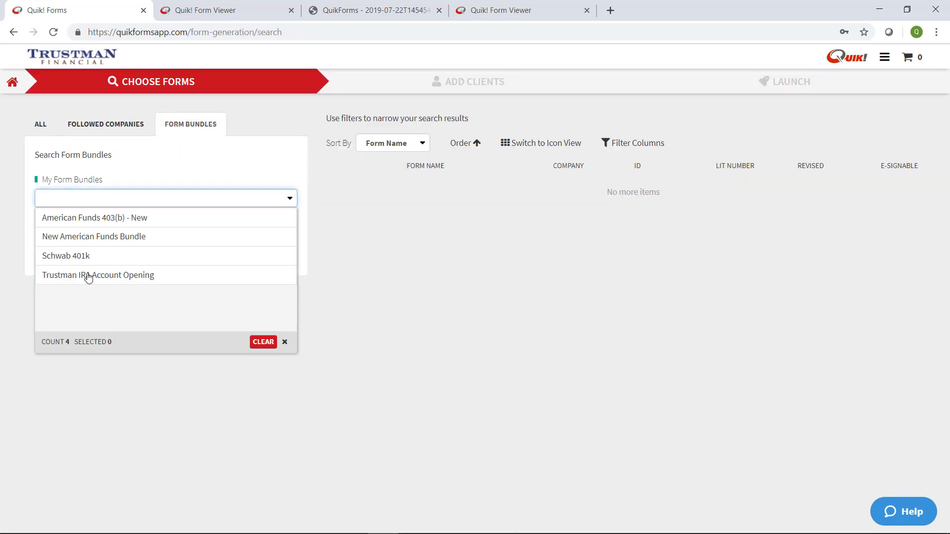
{"action": "left_click", "coordinate": [88, 275]}
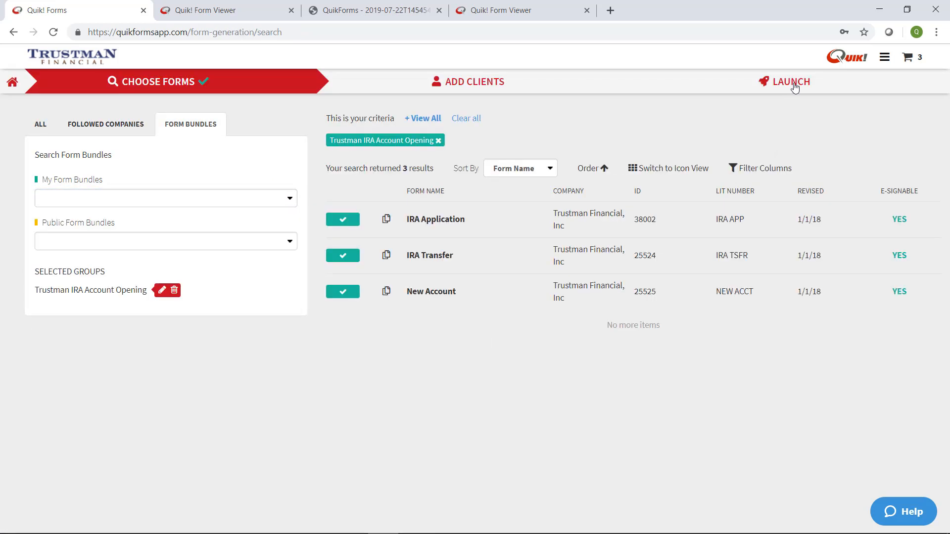
{"action": "left_click", "coordinate": [793, 82]}
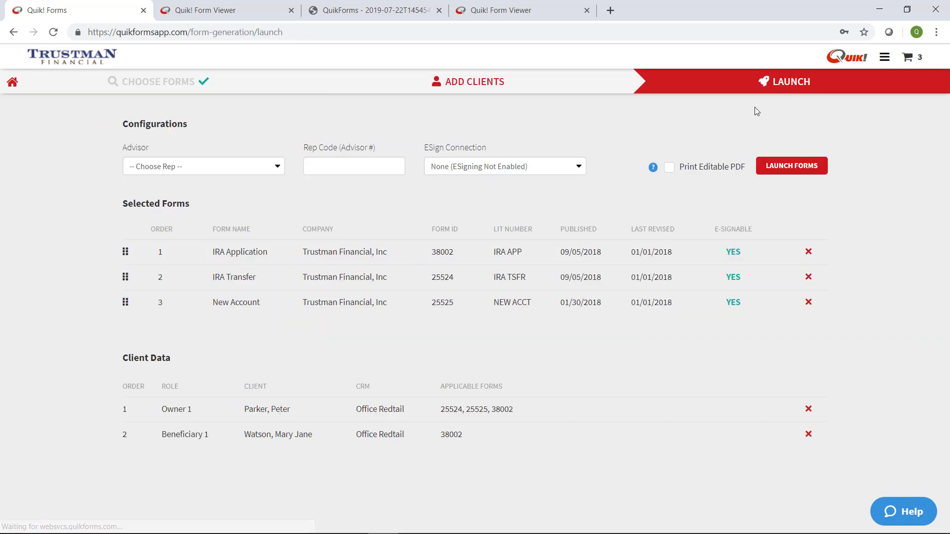
{"action": "left_click", "coordinate": [670, 168]}
{"action": "left_click", "coordinate": [368, 6]}
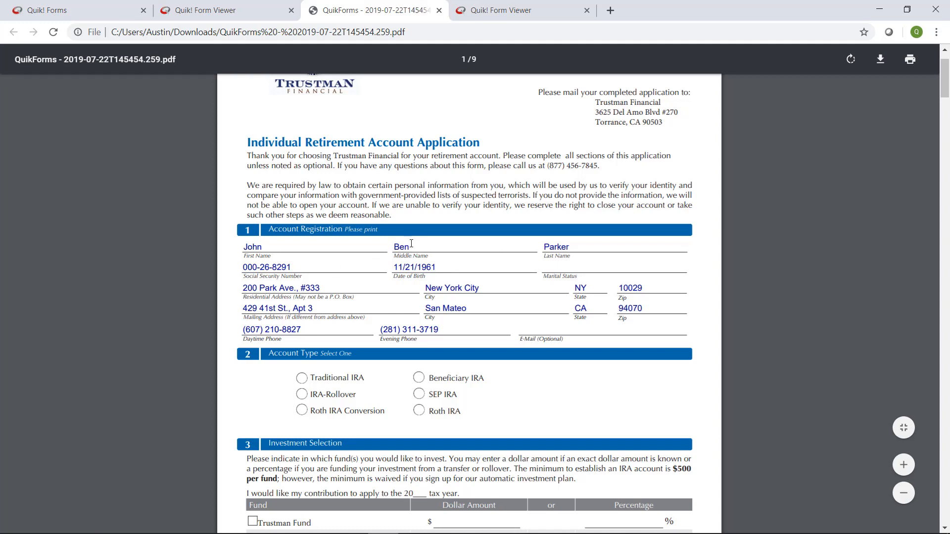
Switch back to Peter's IRA in the second Quik! Form Viewer tab.
{"action": "left_click", "coordinate": [242, 6]}
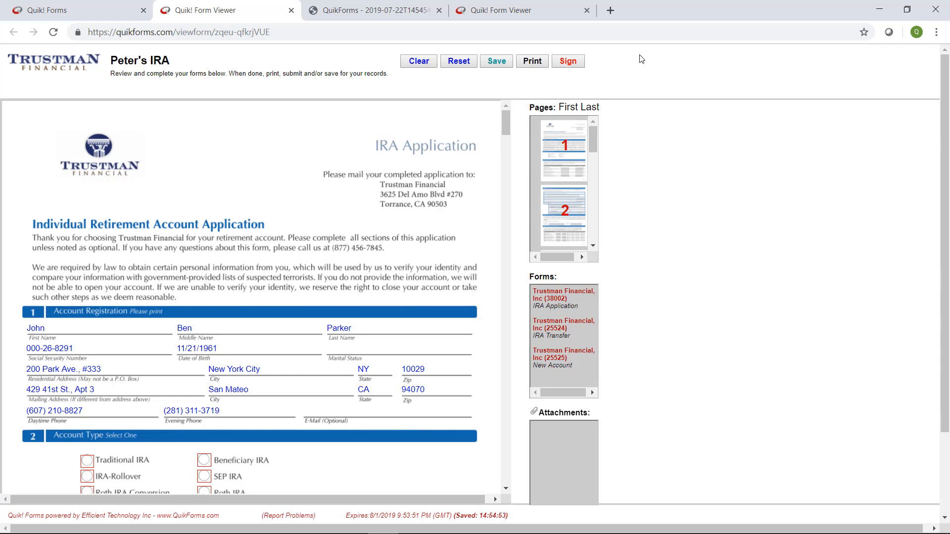
Open the Sign setup and enter the owner's e-mail address in the Owner 1 Email field.
{"action": "left_click", "coordinate": [568, 61]}
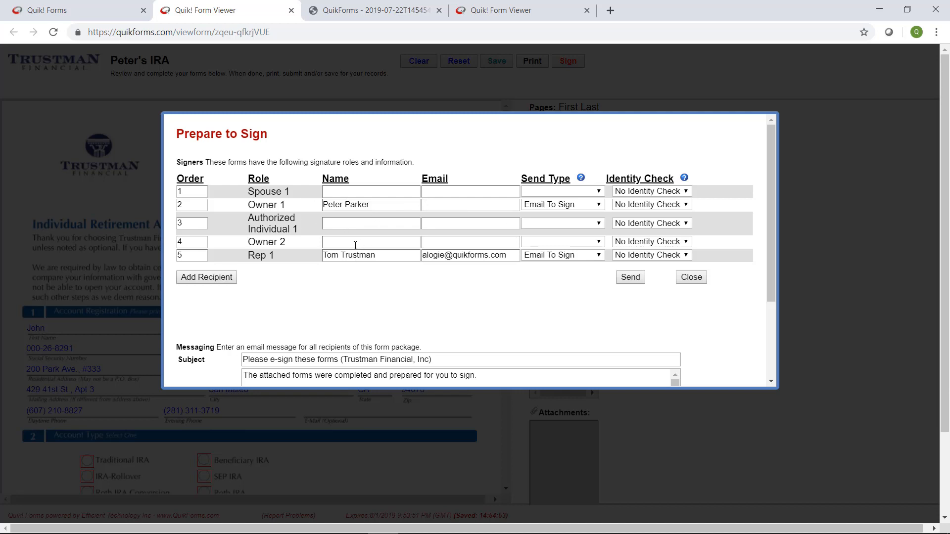
{"action": "left_click", "coordinate": [450, 203]}
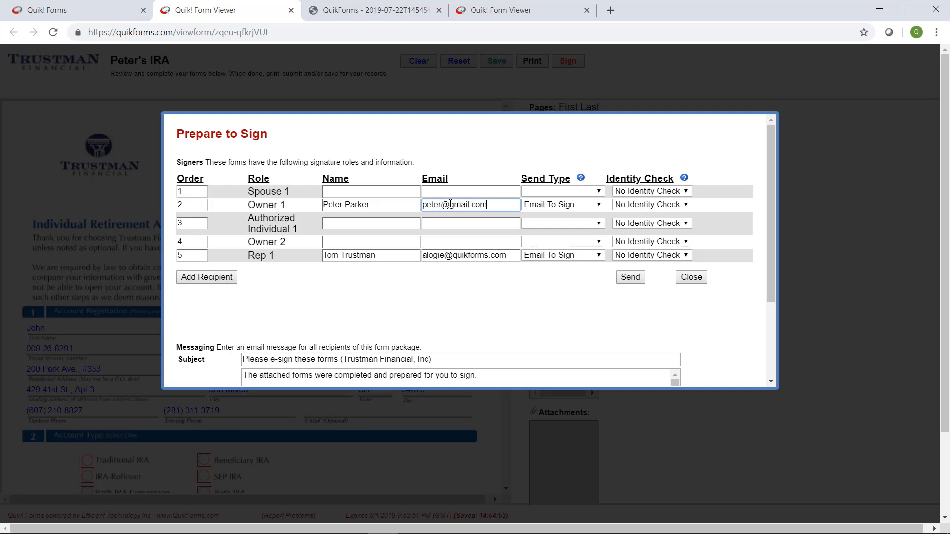
{"action": "left_click", "coordinate": [500, 295]}
Read through the signing message, then close the Prepare to Sign dialog.
{"action": "scroll", "coordinate": [695, 312], "scroll_direction": "down", "scroll_amount": 1}
{"action": "scroll", "coordinate": [695, 312], "scroll_direction": "up", "scroll_amount": 1}
{"action": "scroll", "coordinate": [381, 286], "scroll_direction": "down", "scroll_amount": 1}
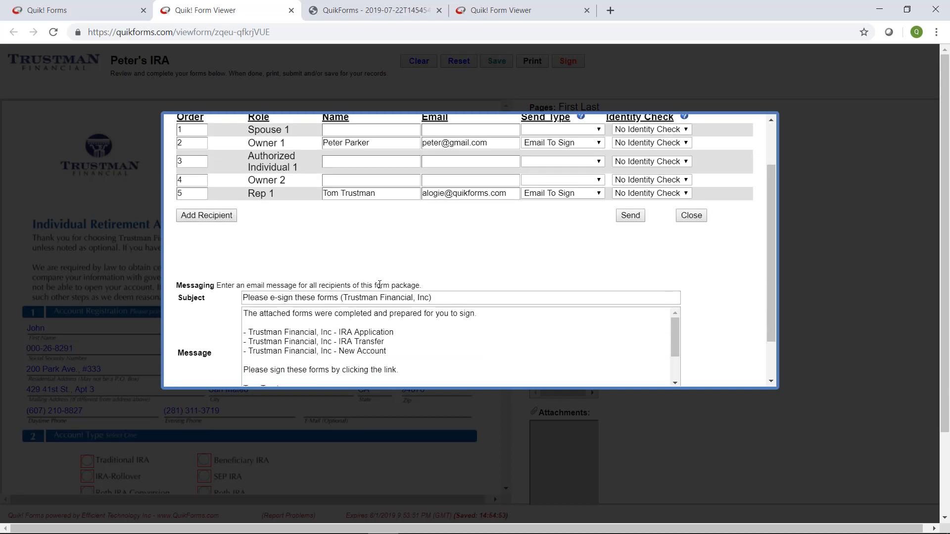
{"action": "scroll", "coordinate": [379, 285], "scroll_direction": "down", "scroll_amount": 1}
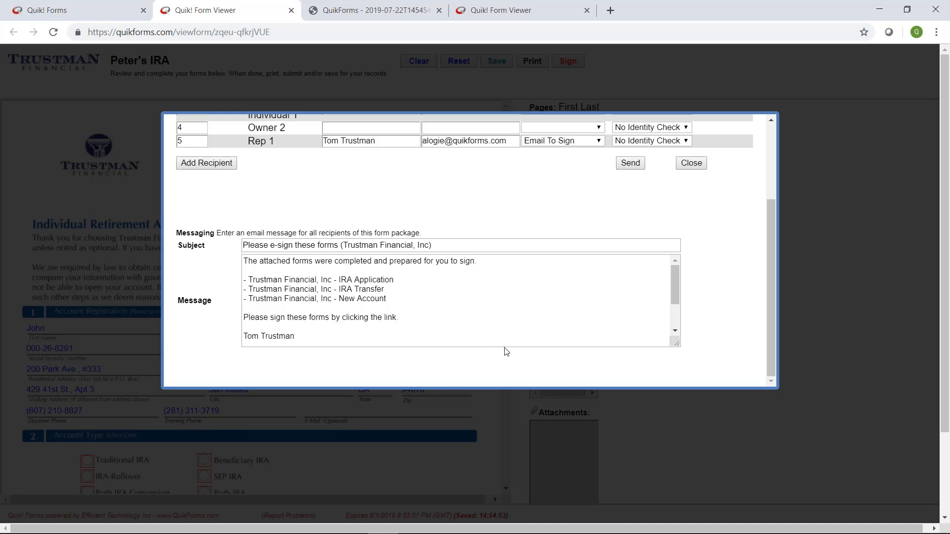
{"action": "scroll", "coordinate": [603, 226], "scroll_direction": "up", "scroll_amount": 3}
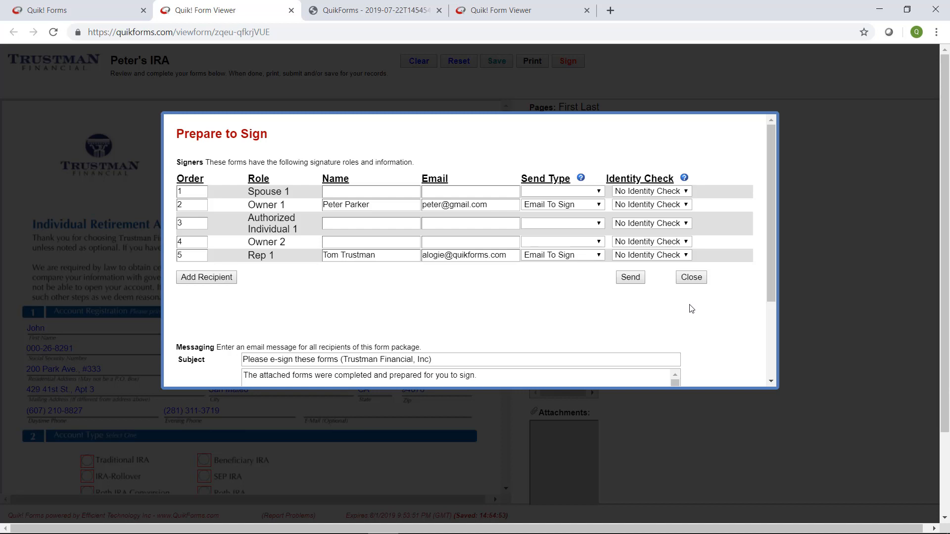
{"action": "left_click", "coordinate": [697, 279]}
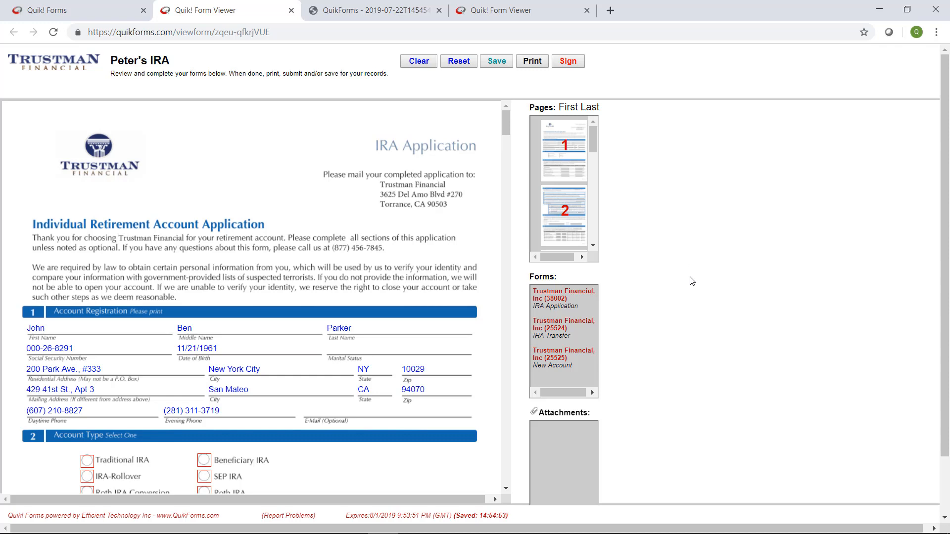
Search Help for 'bundle', read 'How to Manage My Form Bundles', then close the help panel.
{"action": "left_click", "coordinate": [43, 7]}
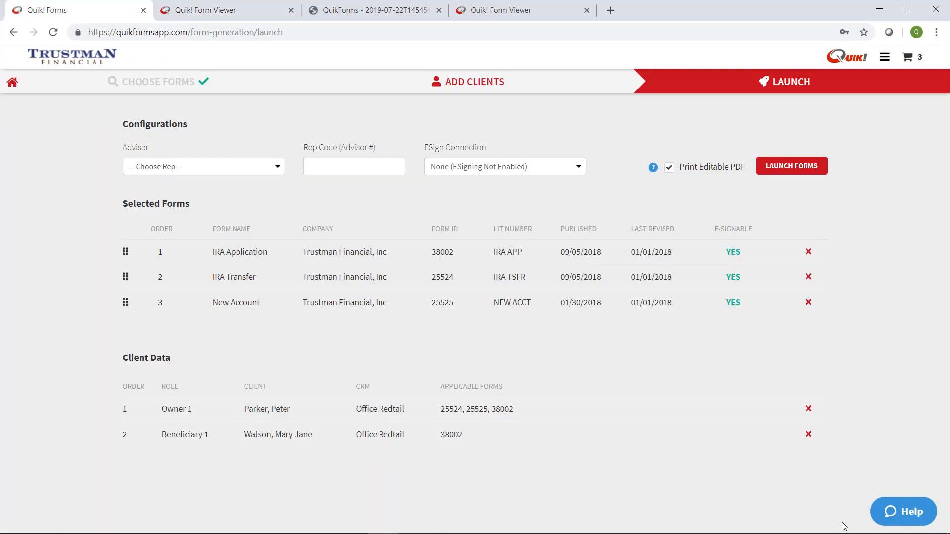
{"action": "left_click", "coordinate": [921, 520]}
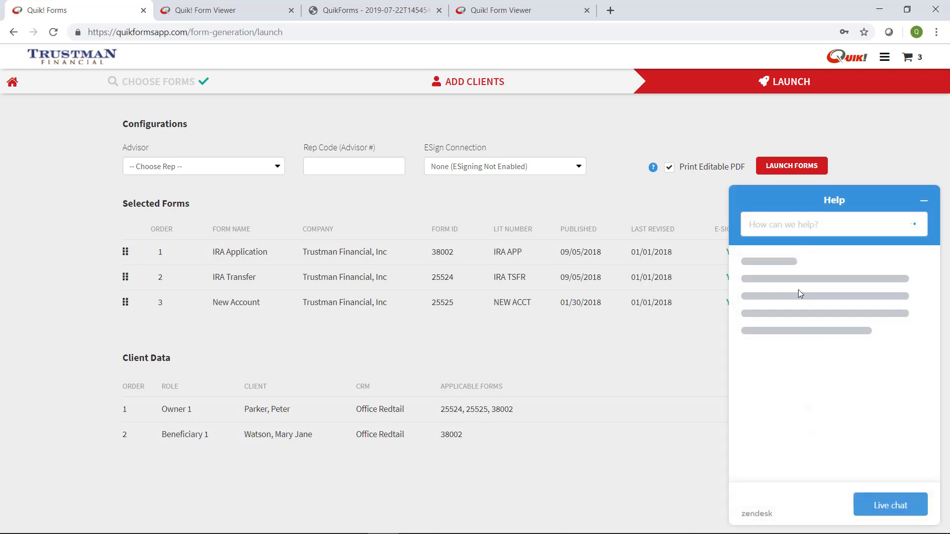
{"action": "left_click", "coordinate": [786, 225]}
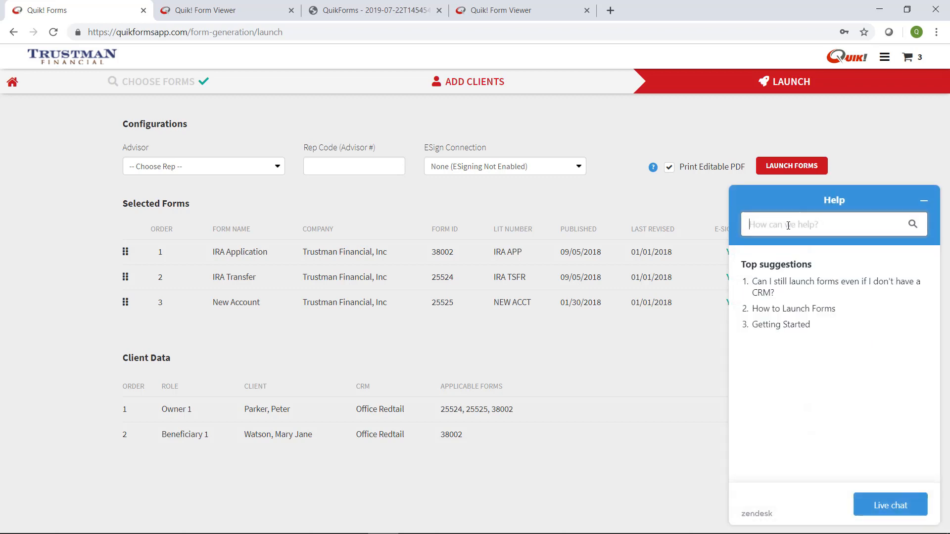
{"action": "type", "text": "bundle"}
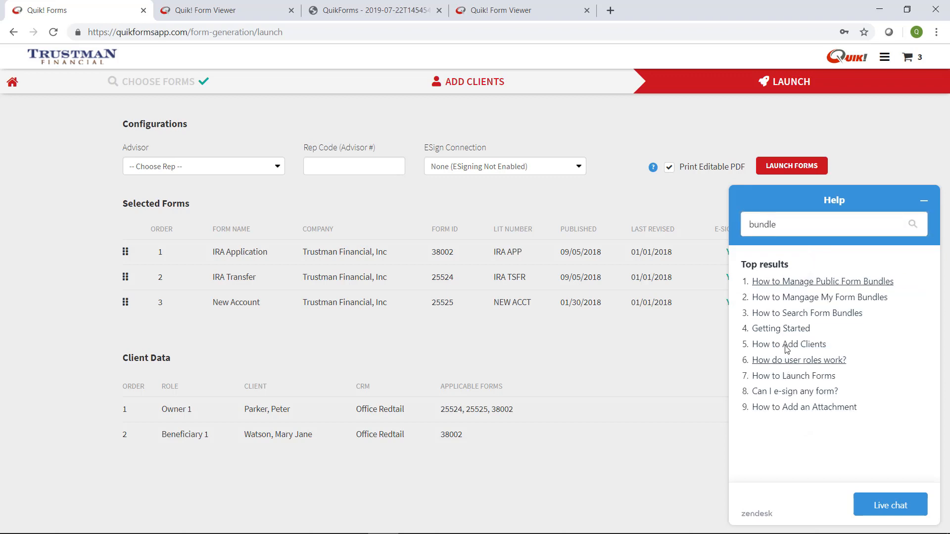
{"action": "left_click", "coordinate": [807, 298]}
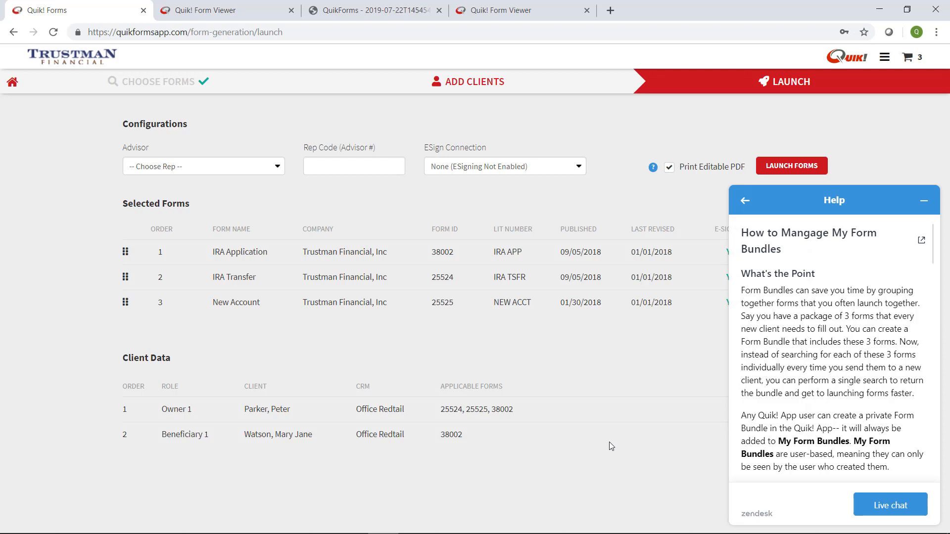
{"action": "left_click", "coordinate": [923, 200]}
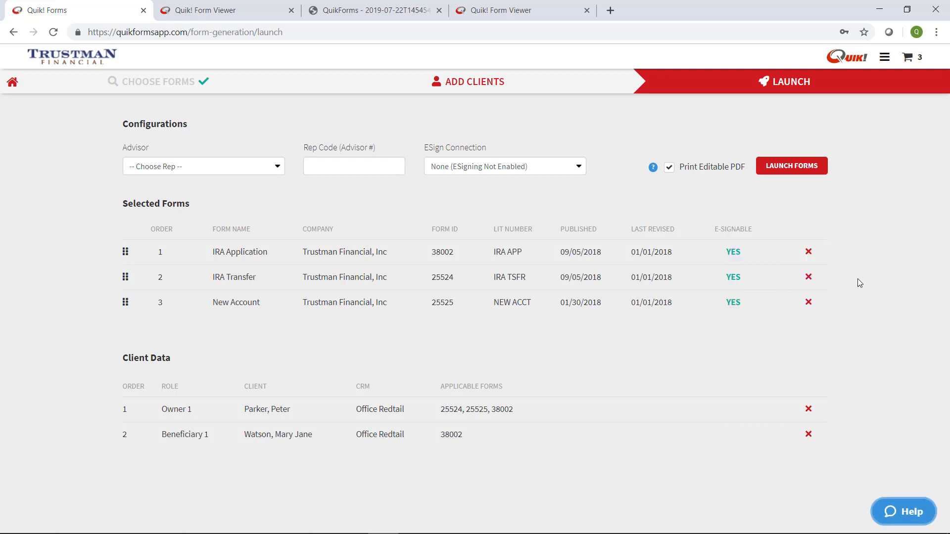